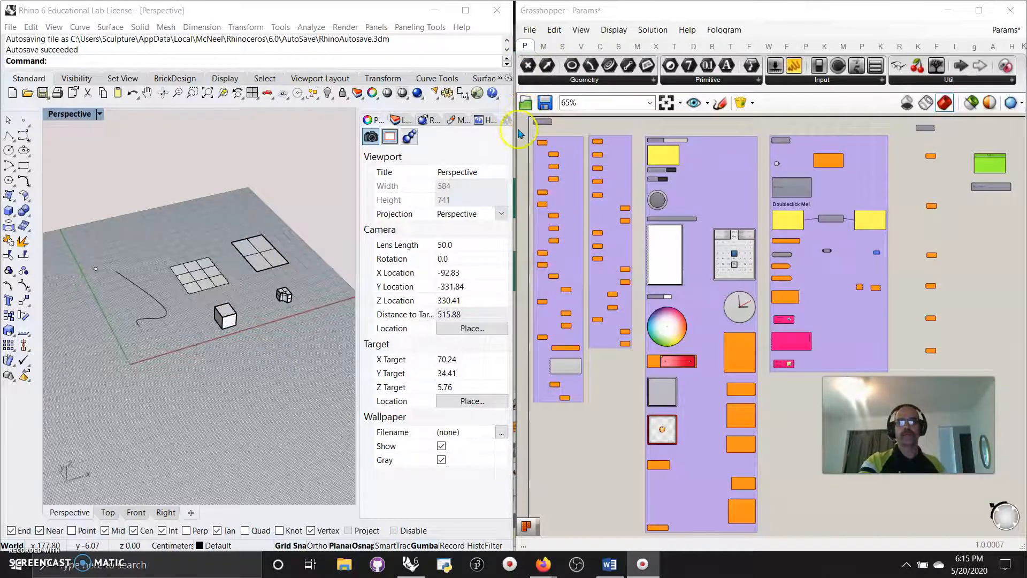
- Widen the Grasshopper window and open the Components Folder to look through the installed add-on files
drag(517, 134, 5, 124)
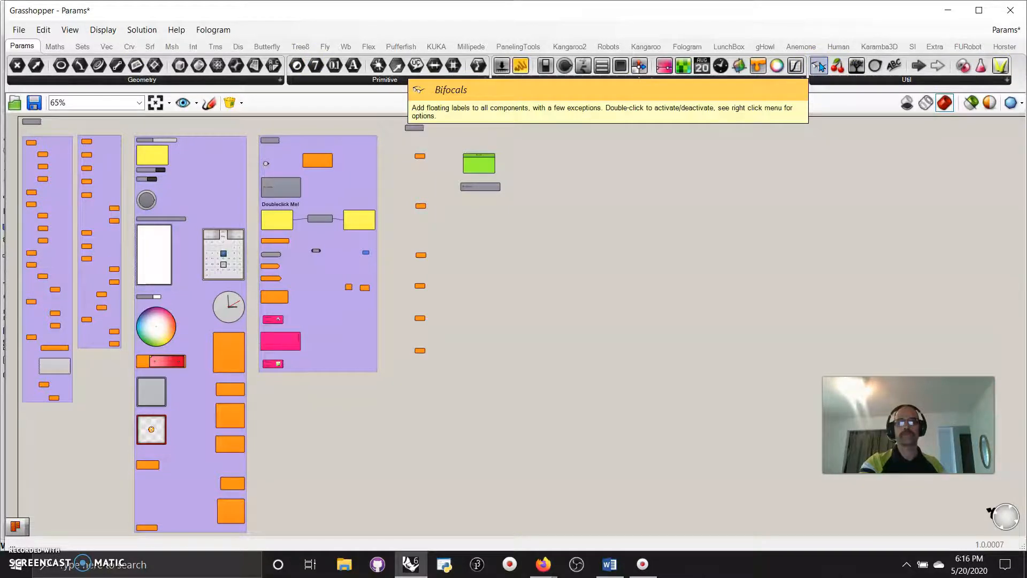
click(18, 30)
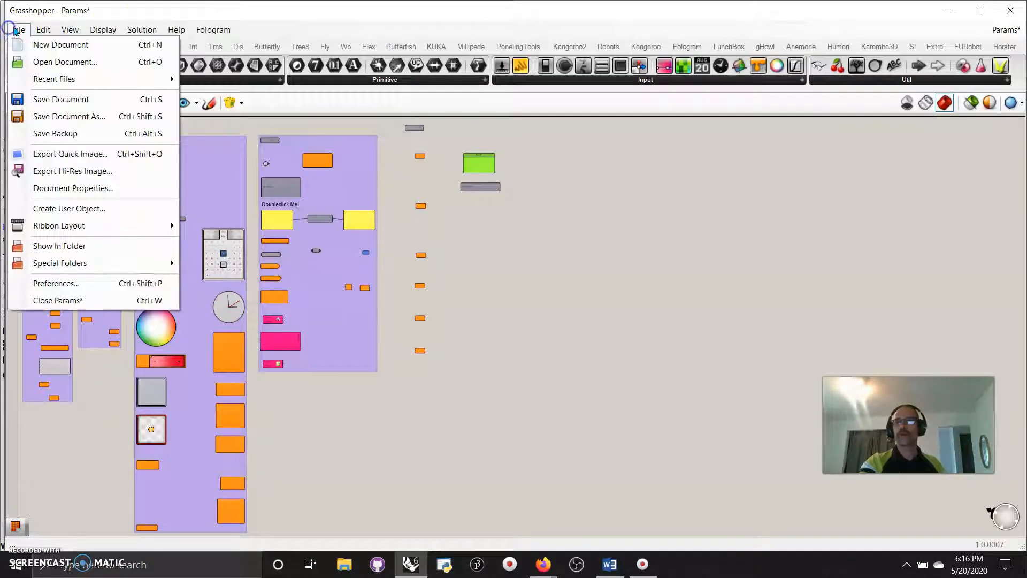
mouse_move(57, 266)
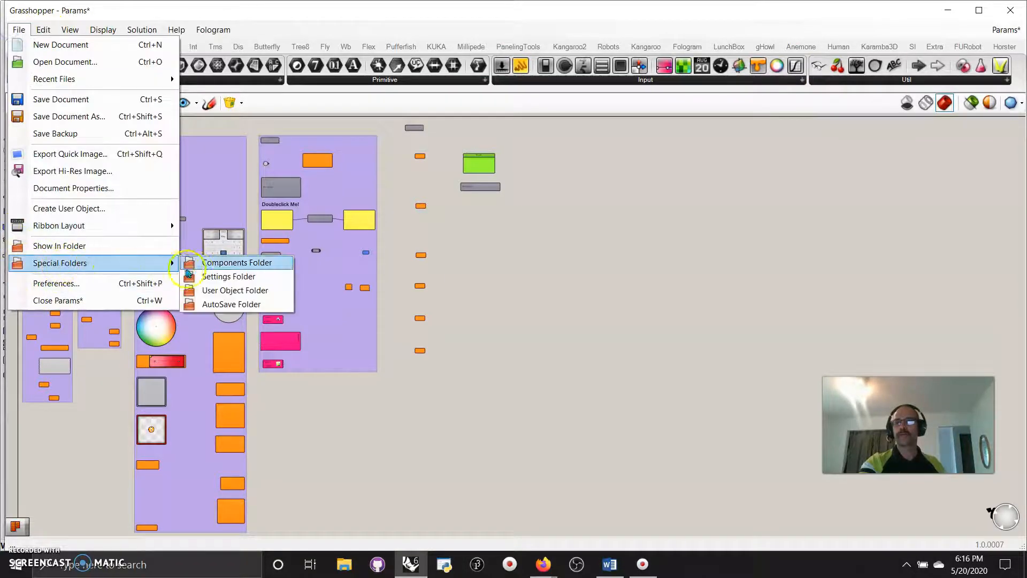
click(218, 262)
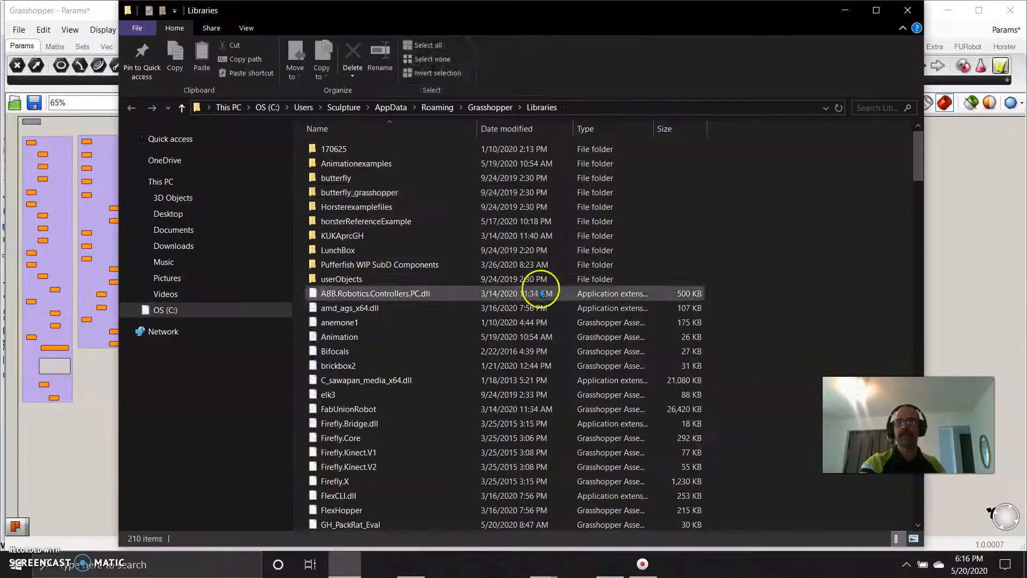
scroll(374, 407, down, 18)
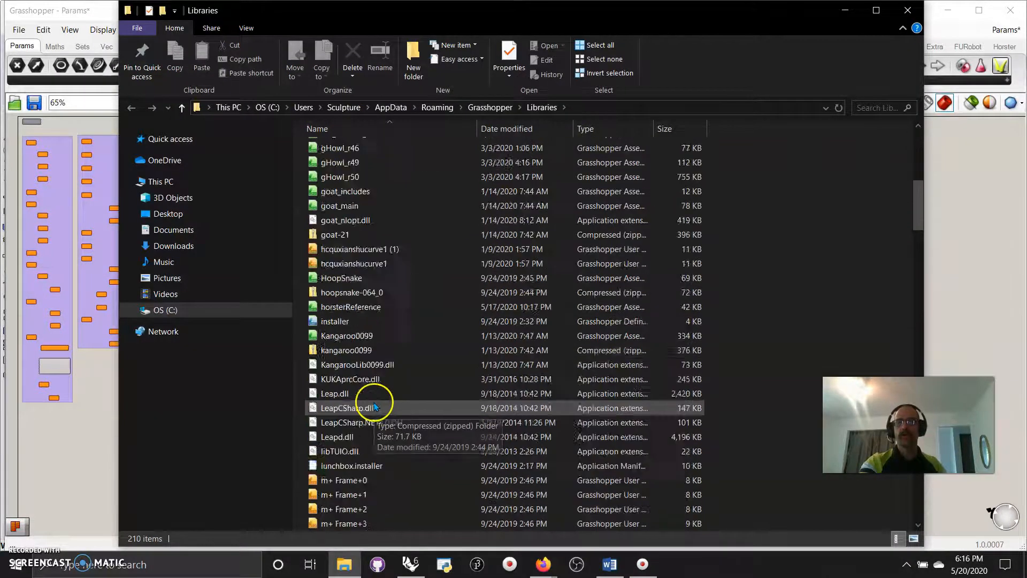
scroll(393, 380, up, 18)
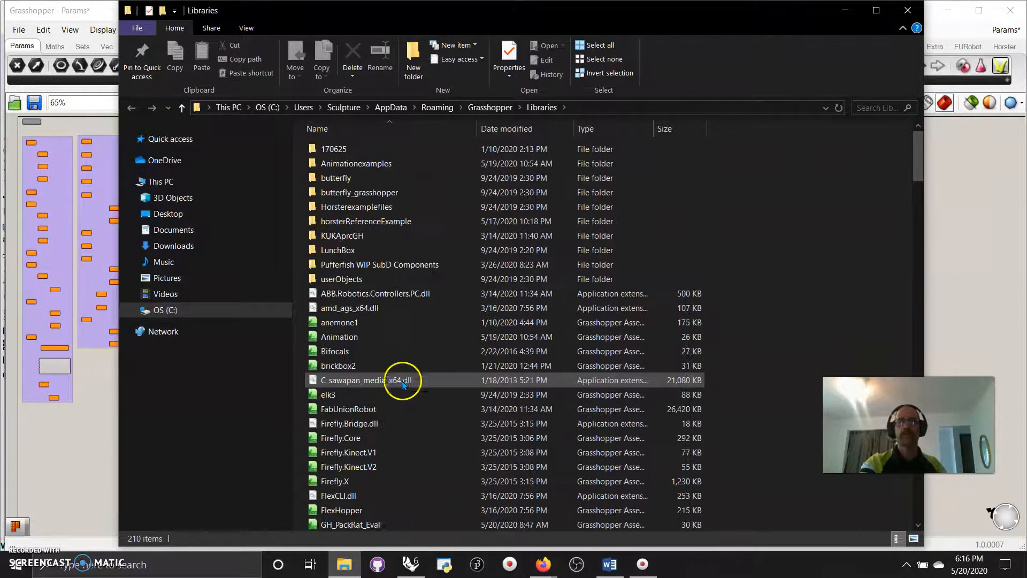
- Inspect the file properties of the Bifocals add-on and close the Libraries folder
right_click(334, 352)
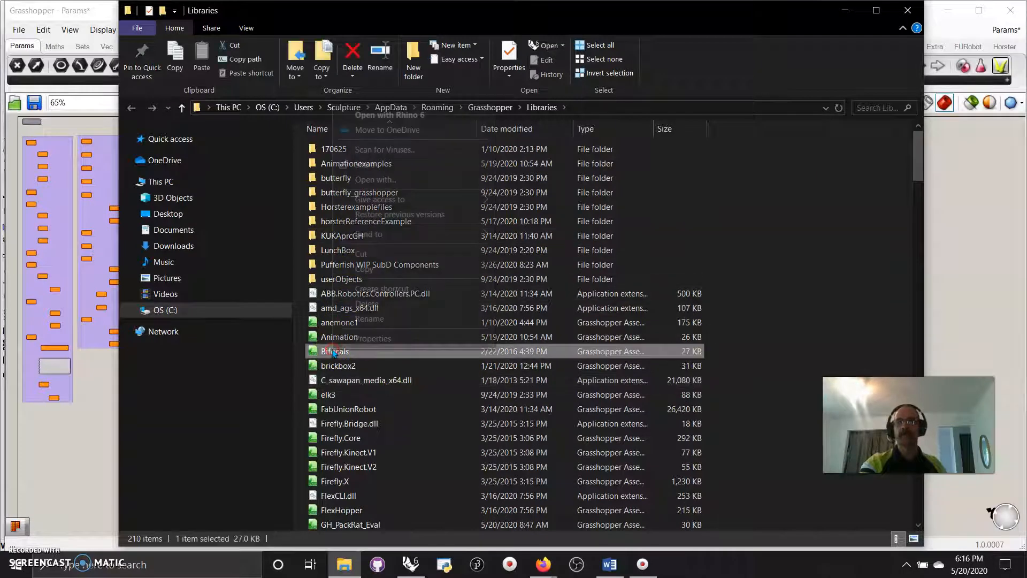
click(345, 338)
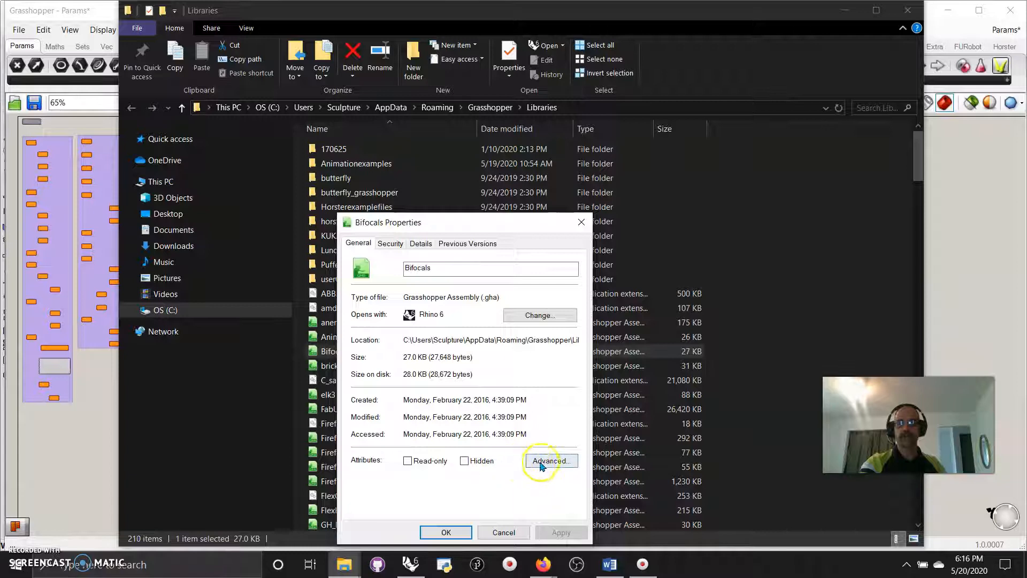
click(581, 221)
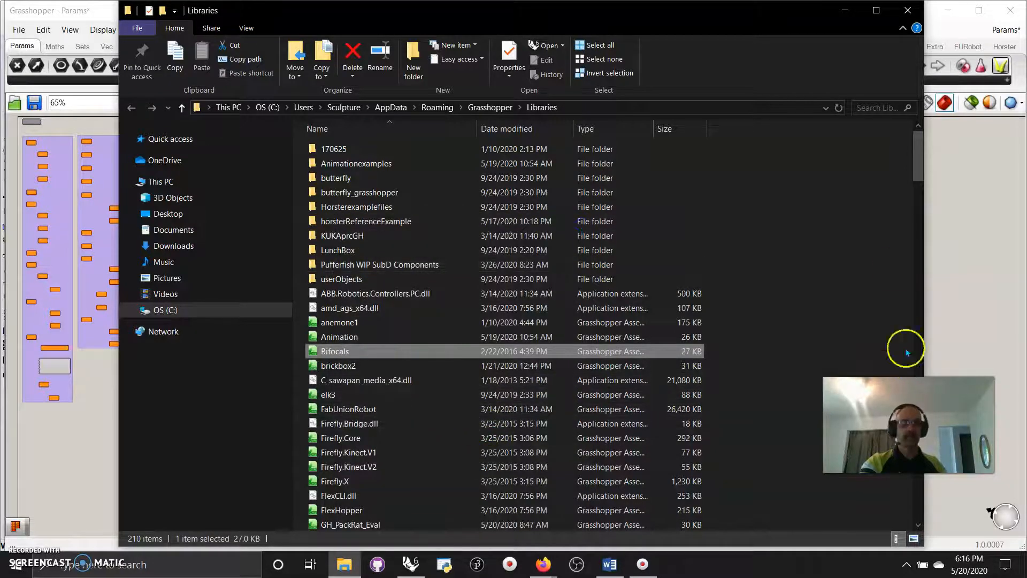
click(907, 11)
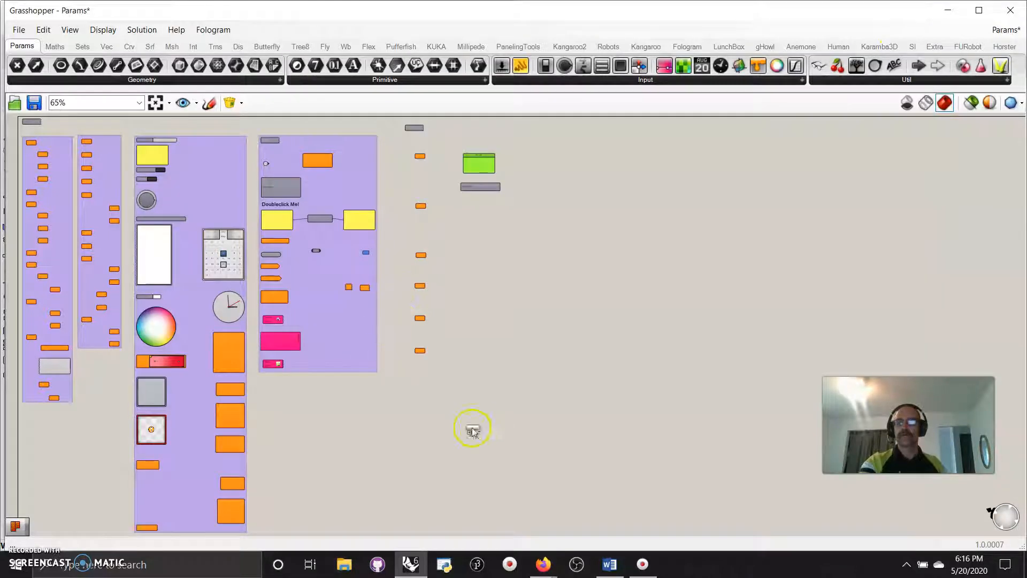
- Narrow the Grasshopper window to uncover the Rhino viewport and show a maximized Top view zoomed to extents
drag(5, 278, 360, 294)
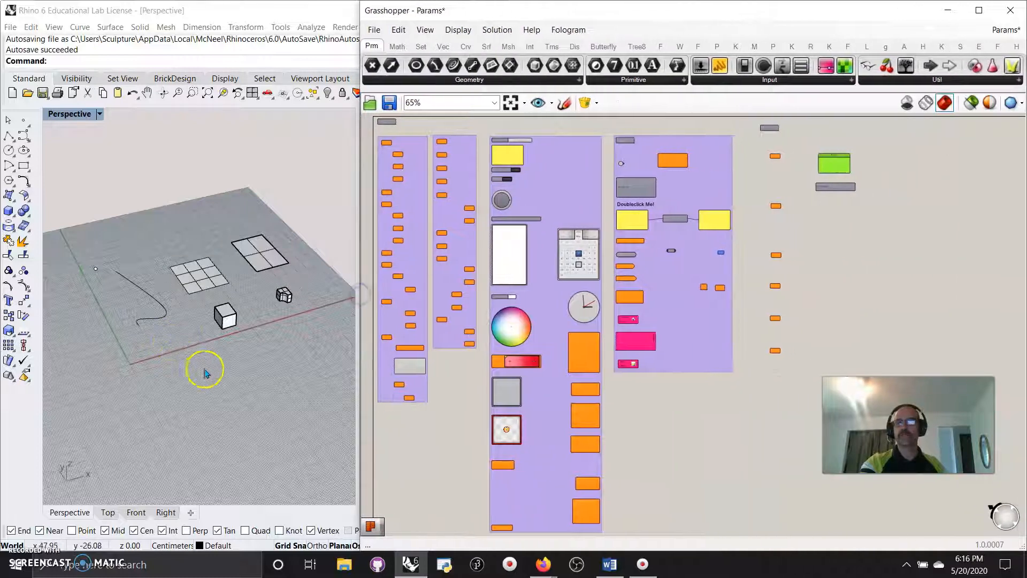
right_drag(223, 369, 214, 367)
double_click(64, 111)
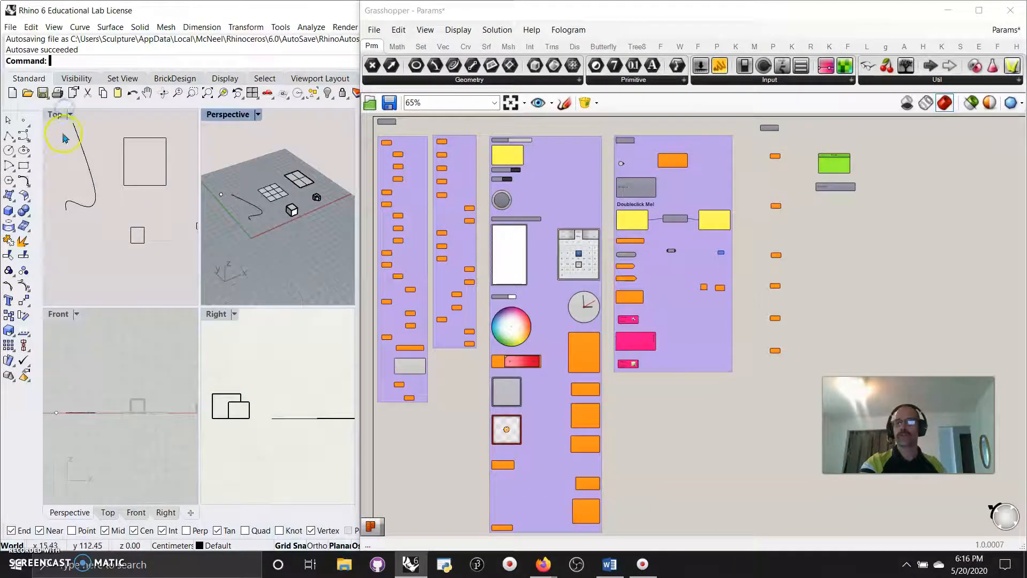
double_click(56, 113)
mouse_move(140, 248)
right_down()
mouse_move(155, 291)
mouse_move(131, 294)
right_up()
scroll(152, 289, down, 3)
scroll(160, 287, up, 5)
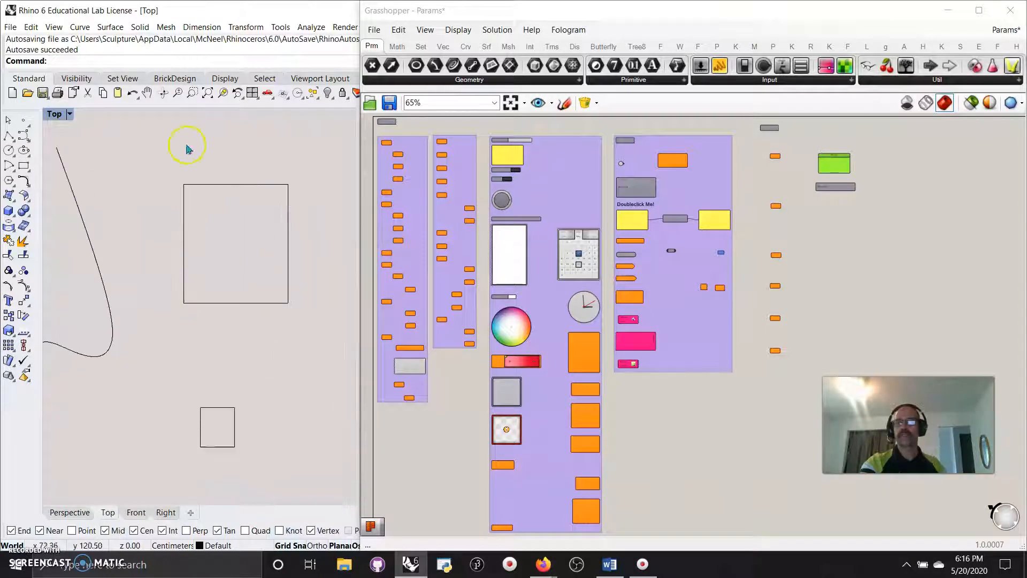
click(207, 94)
- Try the Shaded display mode in the Top viewport and restore the Technical mode
click(69, 113)
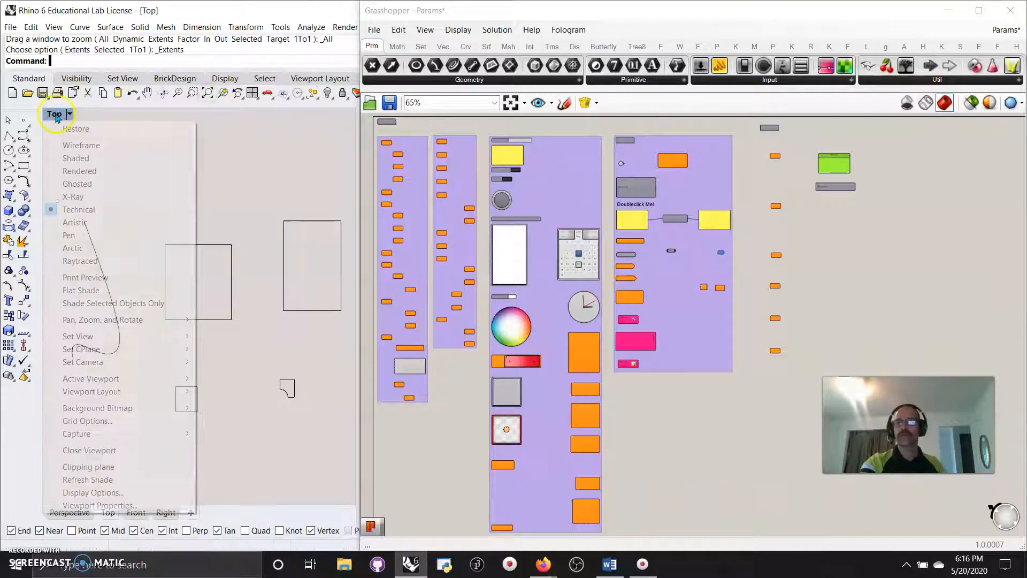
click(74, 156)
click(68, 113)
click(79, 210)
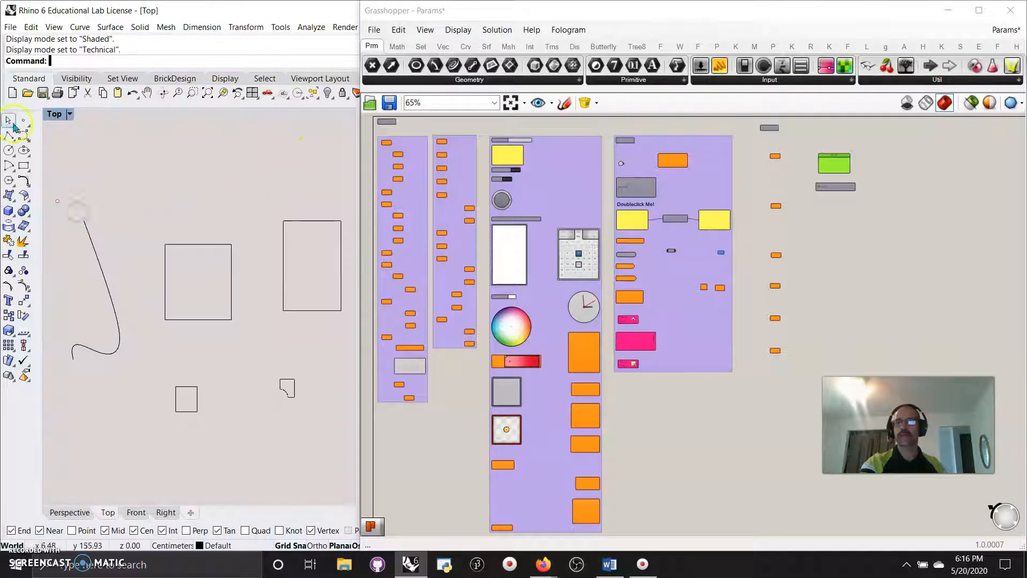
- Switch from the Top view to a maximized Perspective view of the reference point, curve, surfaces and boxes
double_click(56, 115)
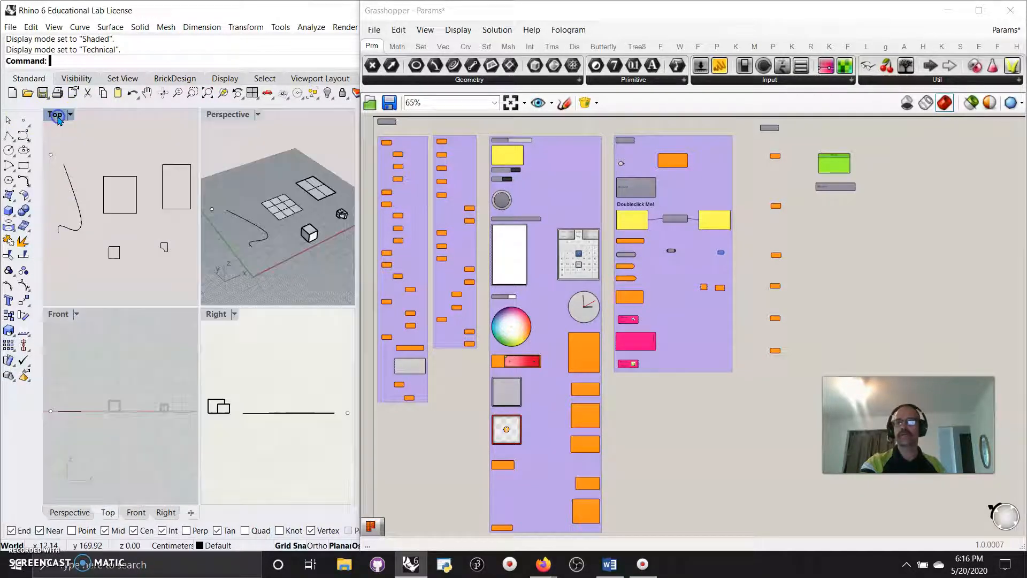
double_click(223, 114)
right_drag(207, 305, 203, 380)
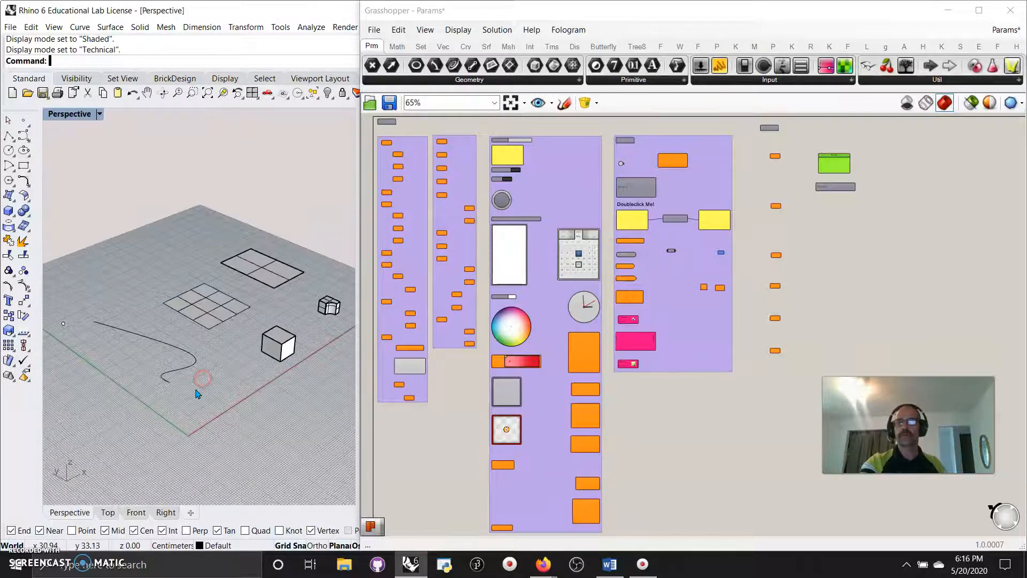
click(54, 114)
click(285, 192)
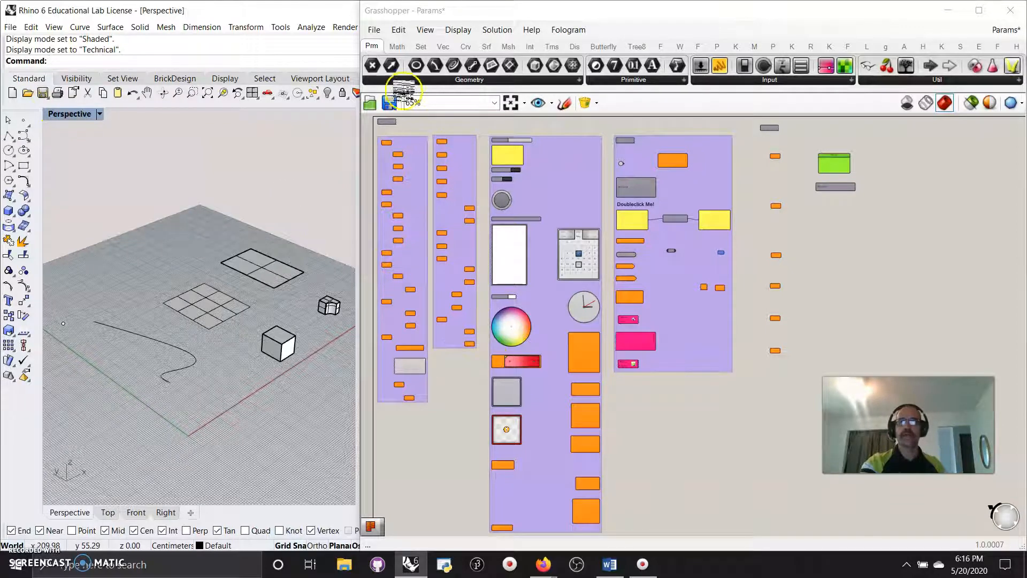
- Examine the set of geometry parameters and their labelled components on the Grasshopper canvas
click(431, 79)
drag(397, 162, 431, 466)
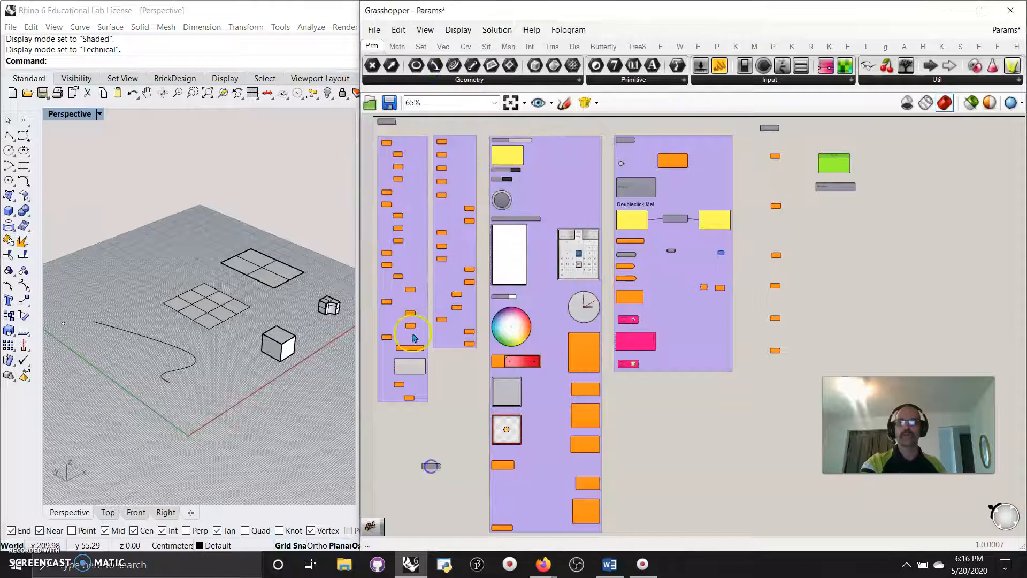
scroll(414, 337, up, 5)
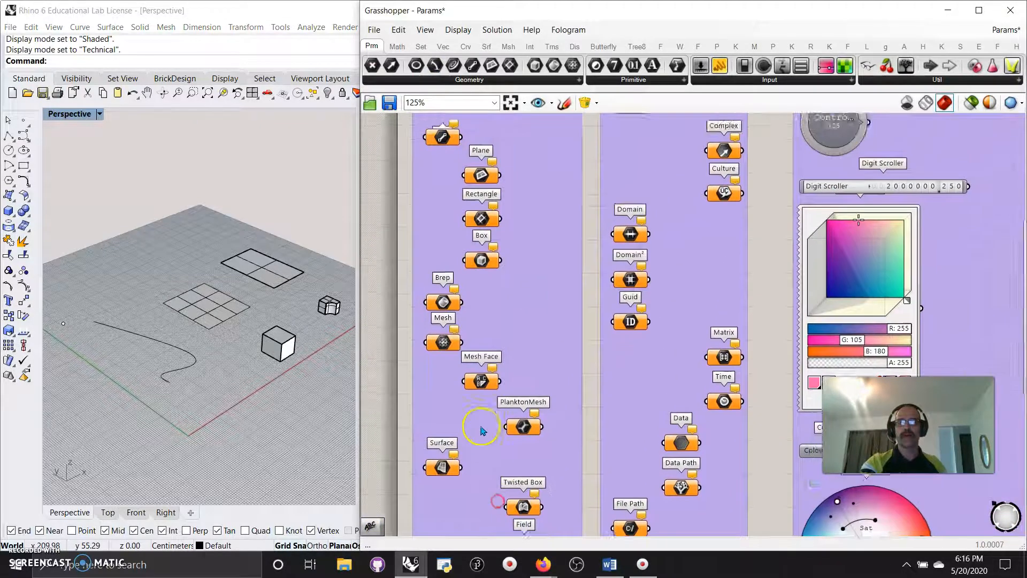
scroll(481, 430, down, 6)
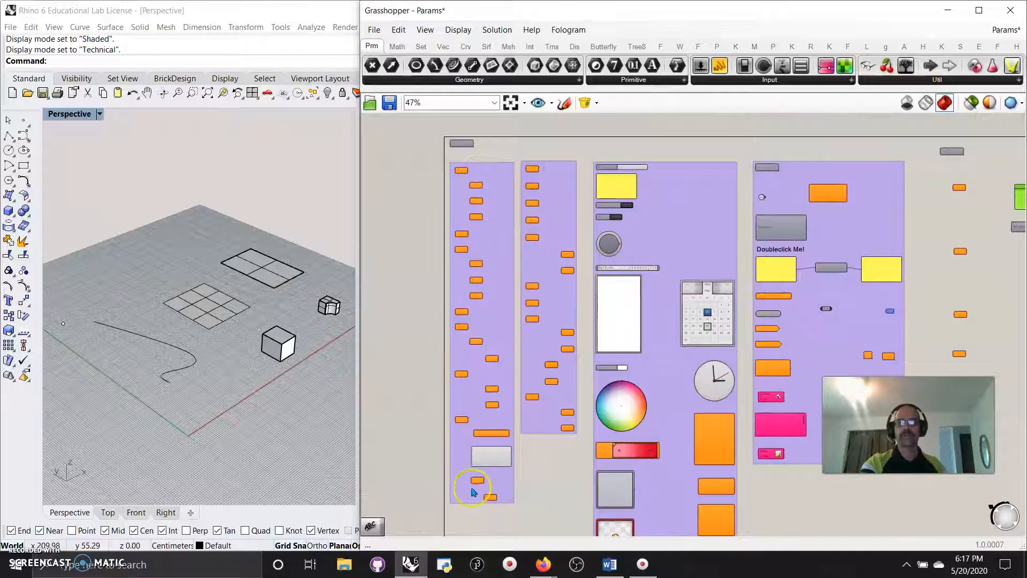
scroll(491, 511, up, 5)
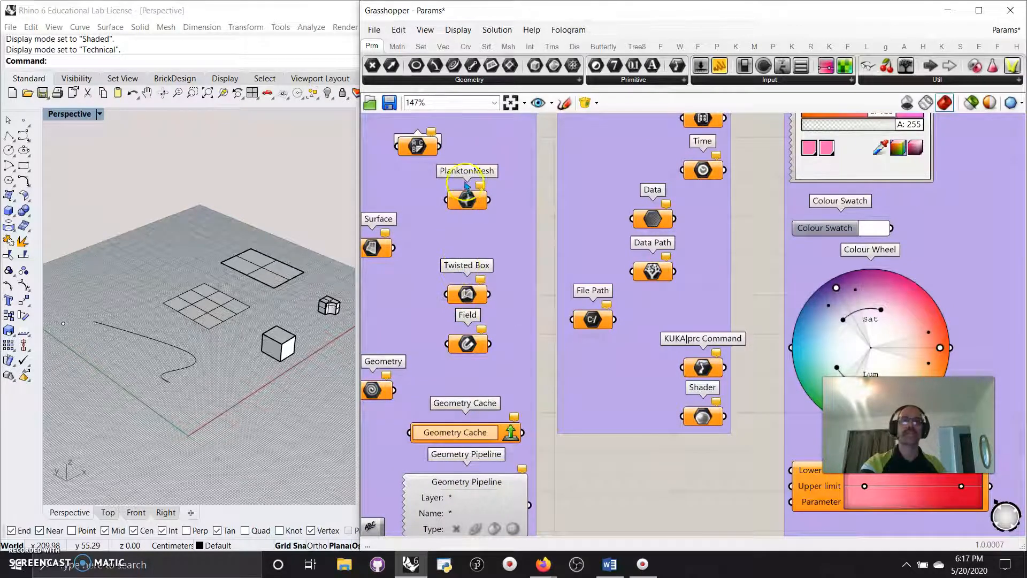
scroll(479, 202, down, 5)
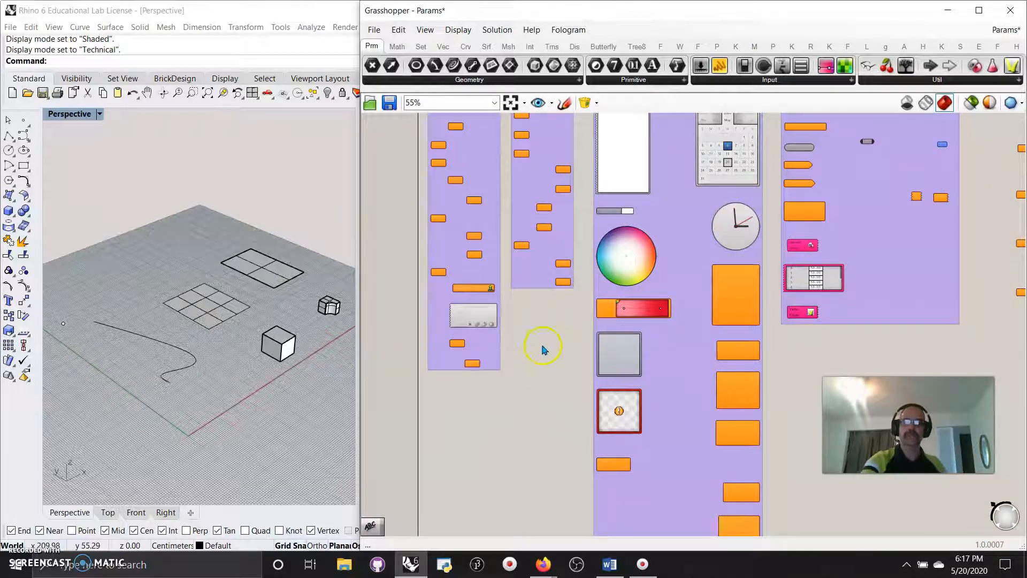
- Examine the primitive parameters and input components in the neighbouring groups on the canvas
right_drag(543, 344, 520, 532)
scroll(534, 236, up, 5)
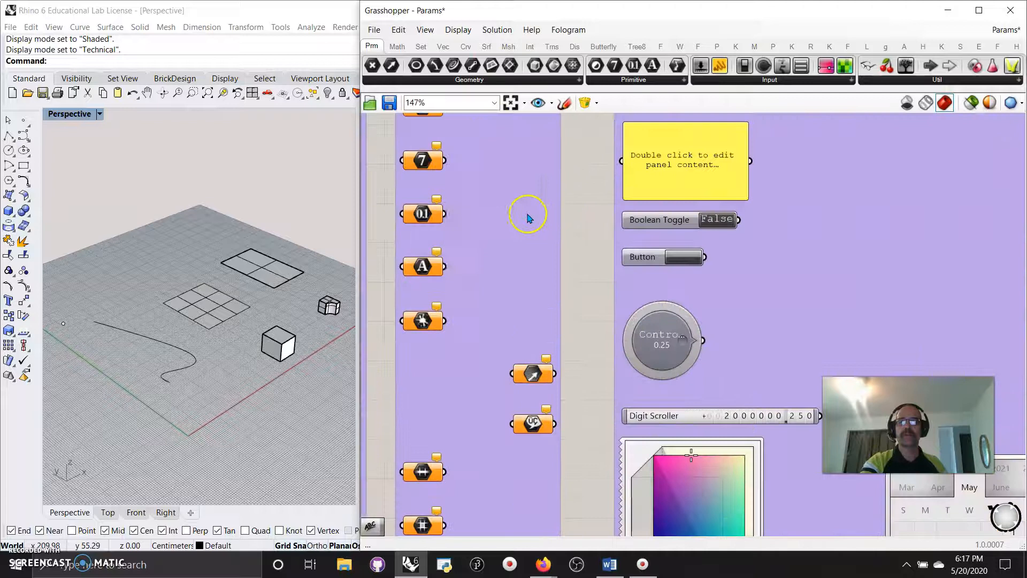
right_drag(501, 254, 532, 365)
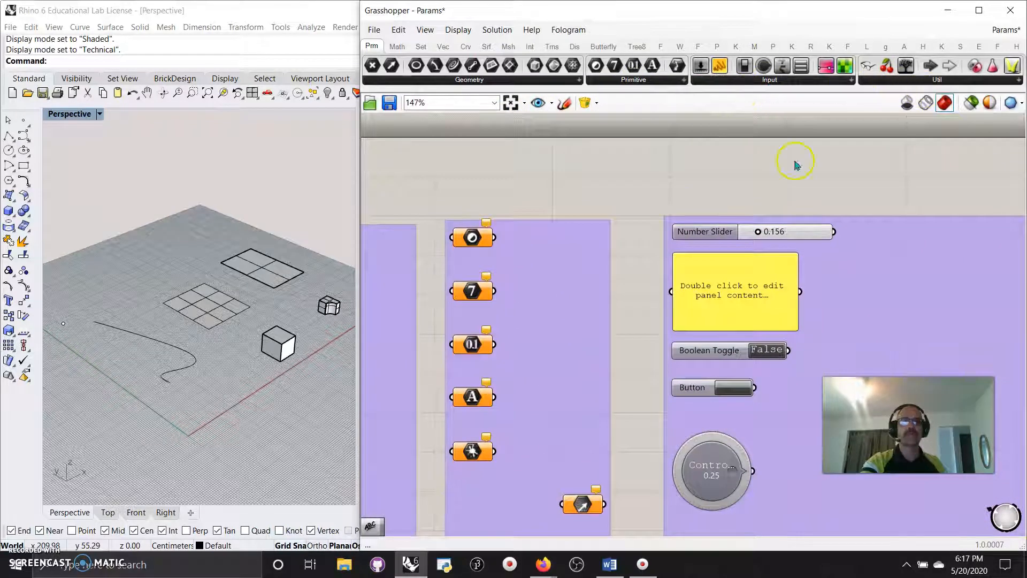
right_drag(530, 332, 696, 212)
scroll(540, 307, down, 5)
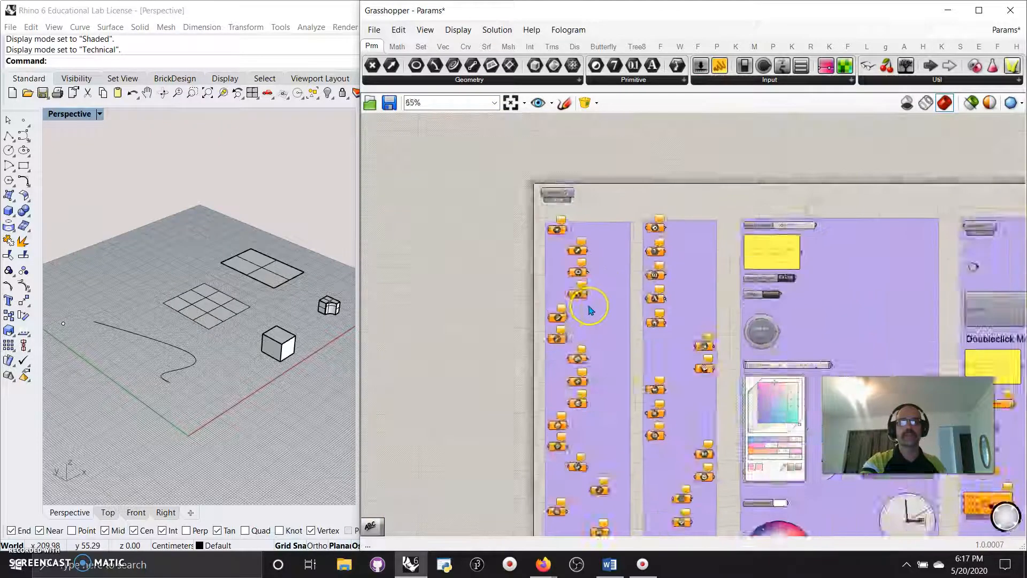
right_drag(469, 319, 475, 352)
- Enable the Bifocals Exceptions component above the first parameter group to label the components
click(534, 447)
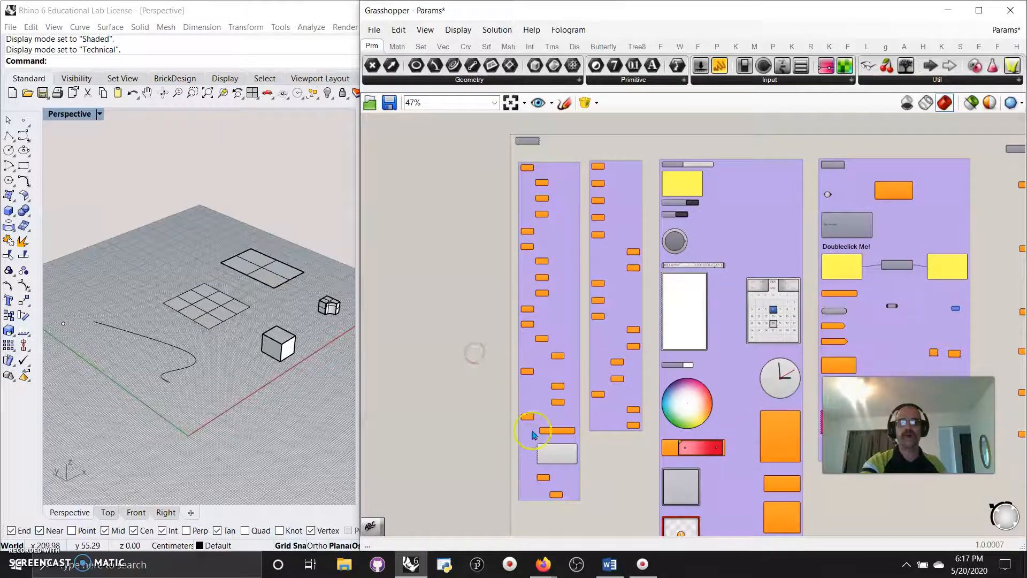
scroll(501, 205, up, 5)
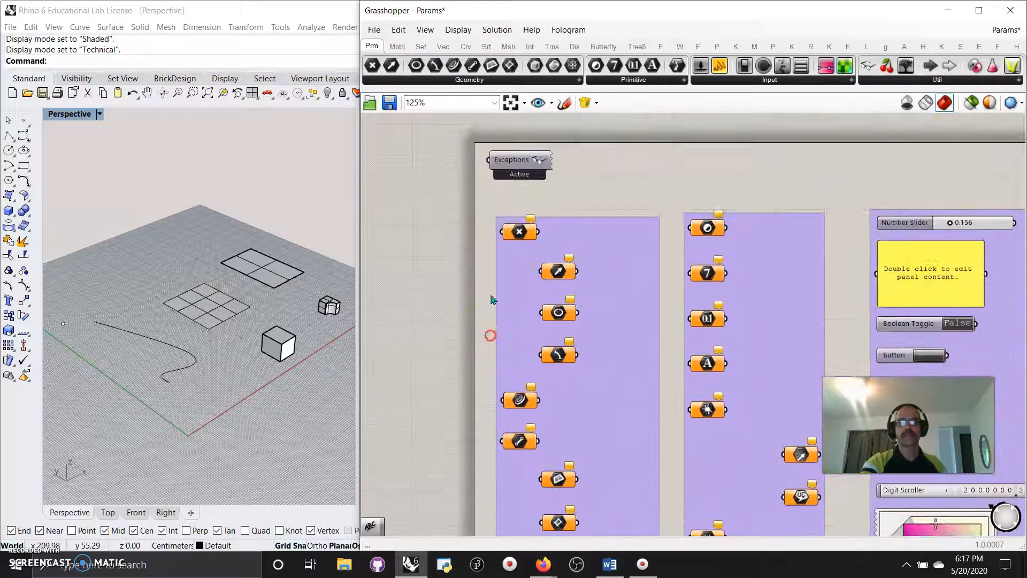
right_click(520, 164)
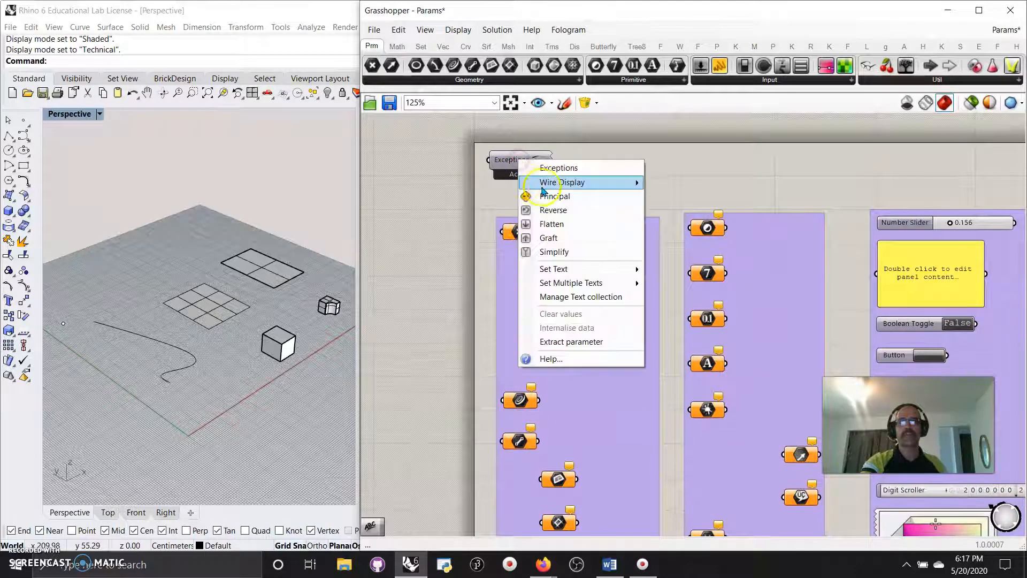
click(510, 161)
right_click(588, 152)
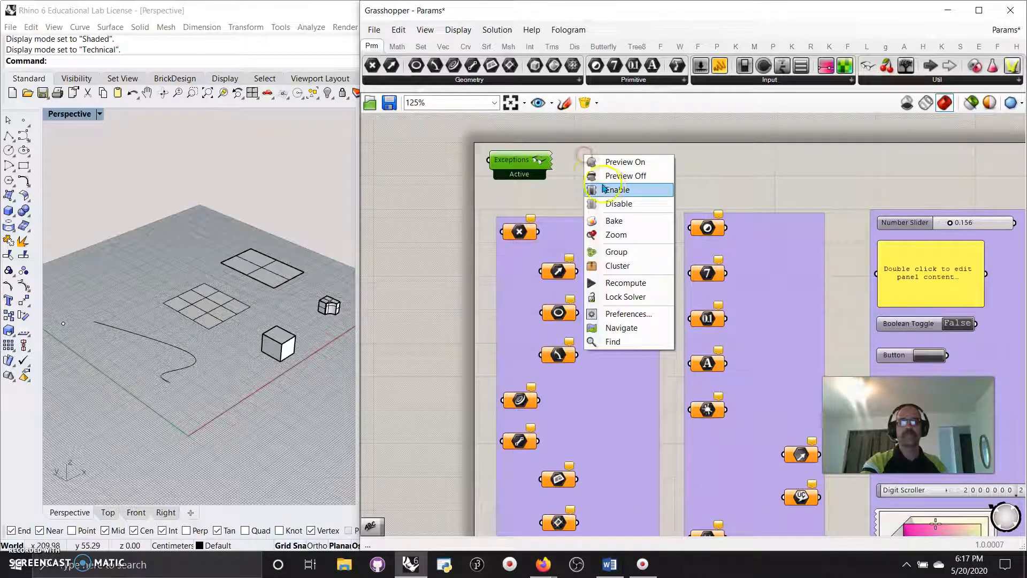
click(608, 189)
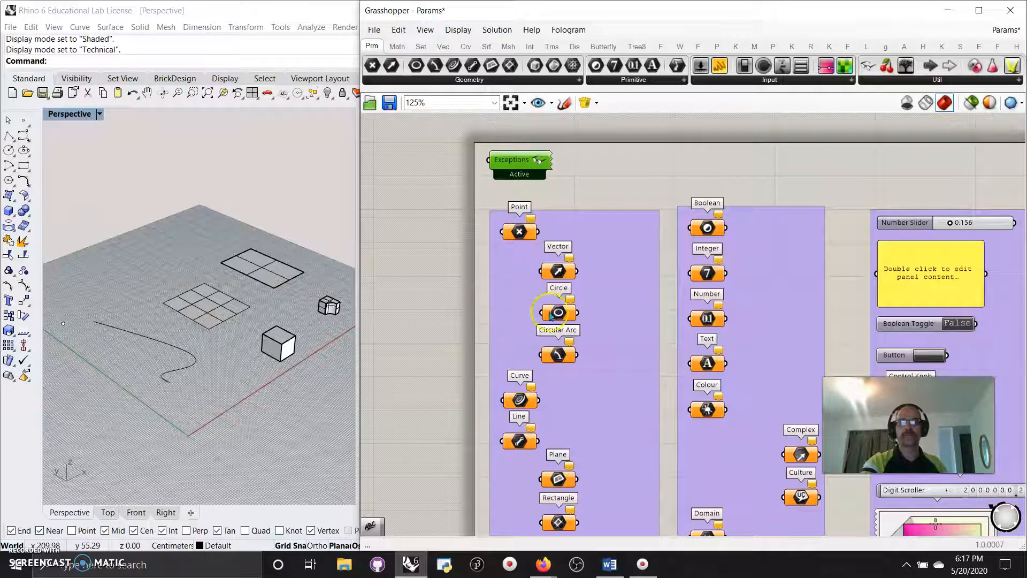
- Check the Draw Full Names display option without changing it
mouse_move(447, 367)
right_down()
mouse_move(431, 292)
mouse_move(429, 305)
right_up()
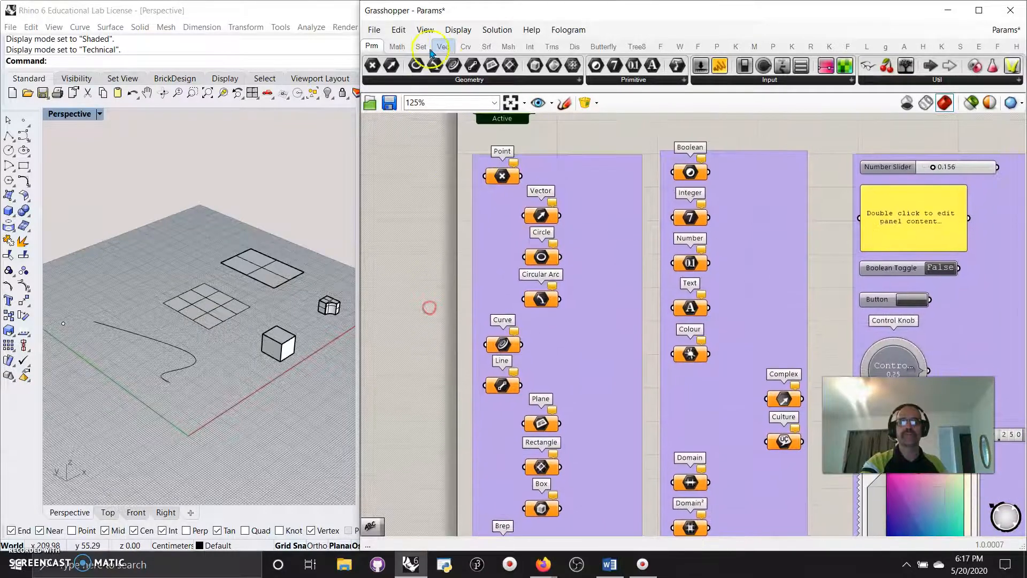
click(458, 29)
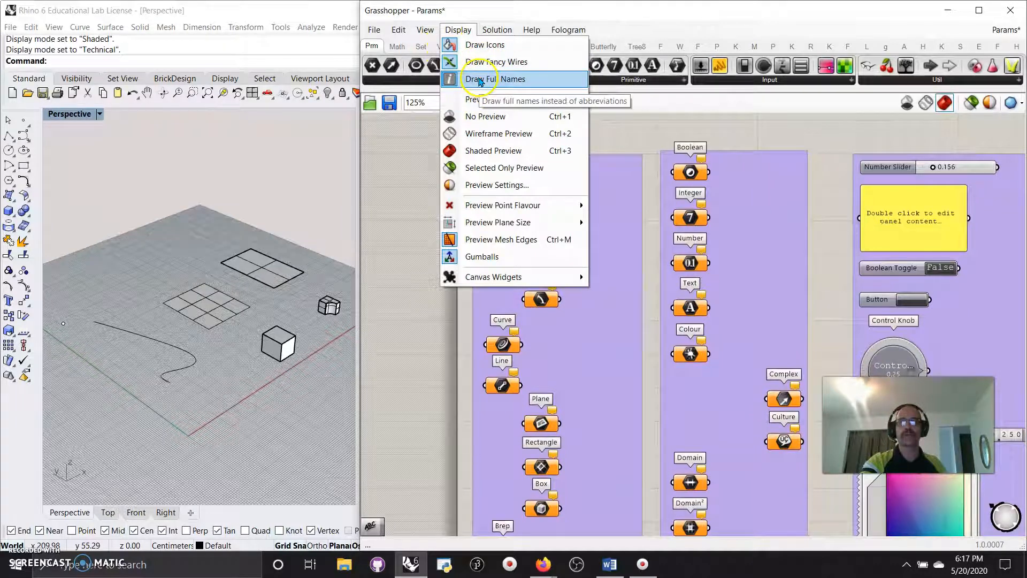
click(418, 315)
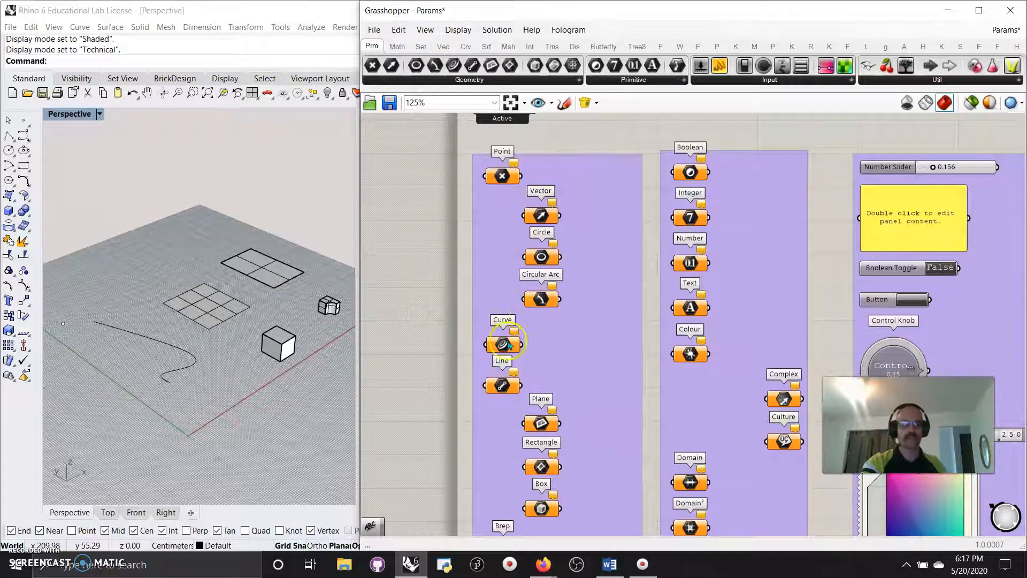
key(alt+p)
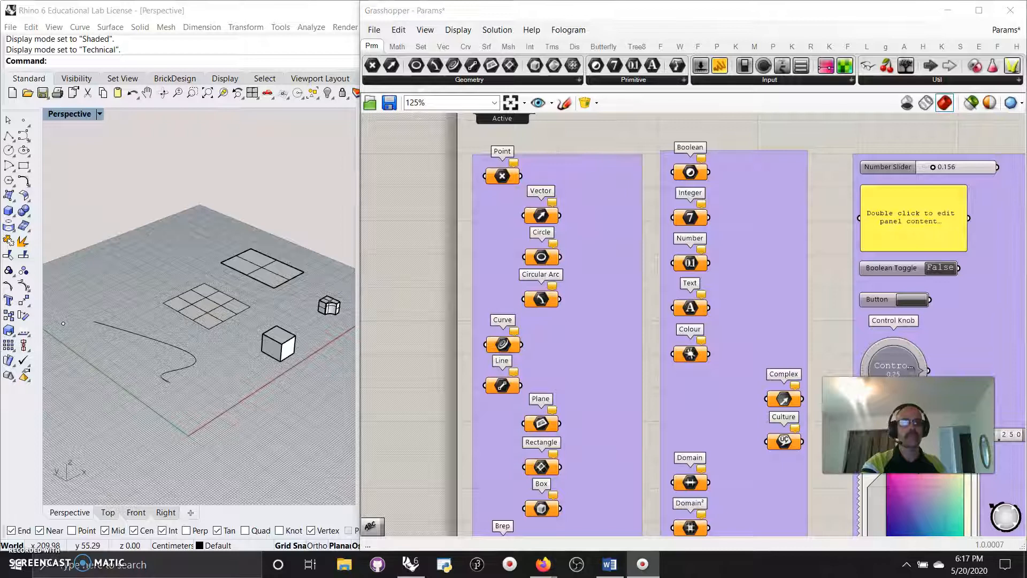
- Examine the parameter groups across the whole canvas, focusing on the main geometry components in the first group
drag(898, 428, 920, 101)
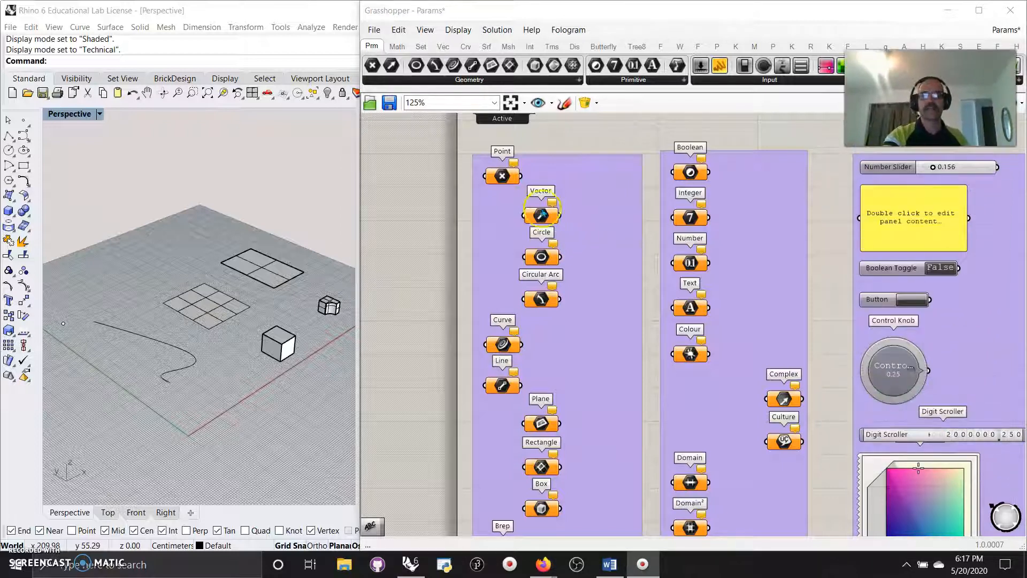
scroll(419, 249, down, 6)
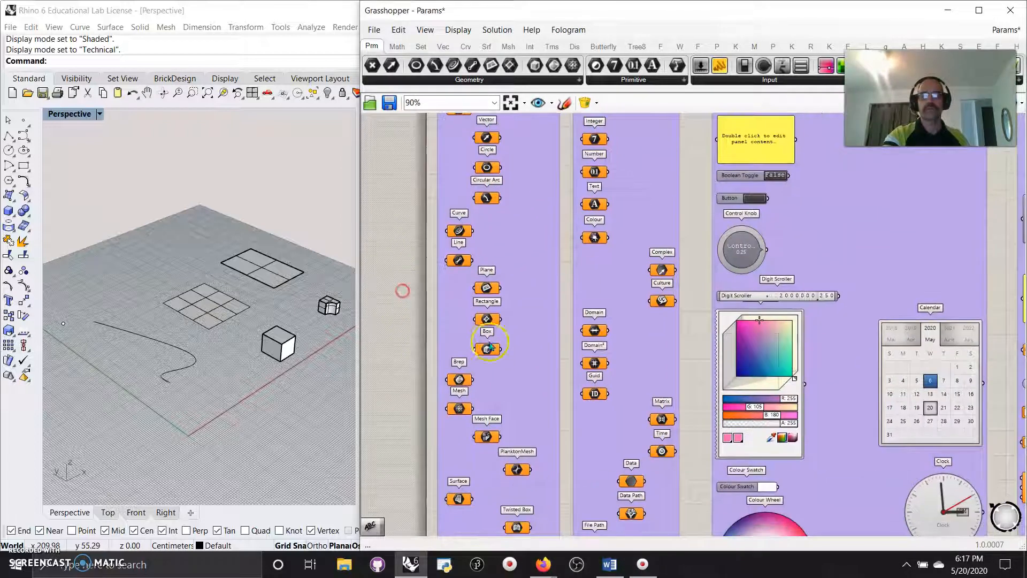
scroll(471, 347, down, 2)
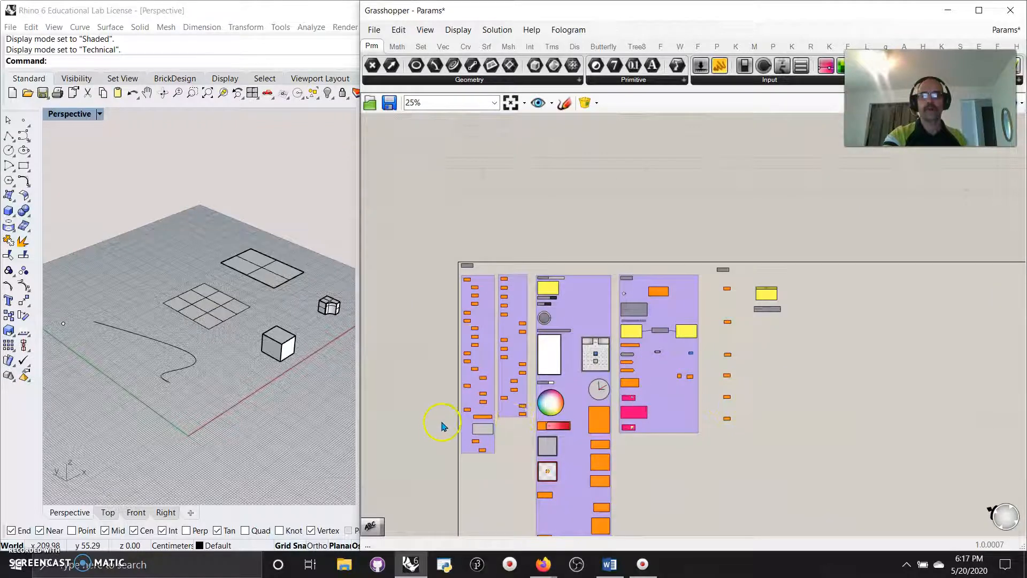
scroll(442, 427, up, 5)
drag(501, 531, 478, 234)
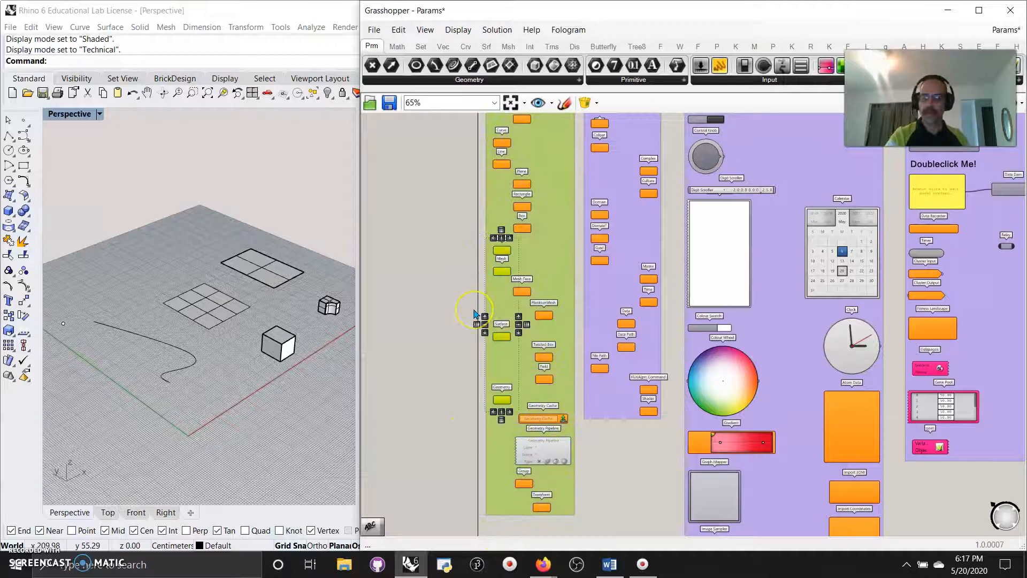
click(393, 324)
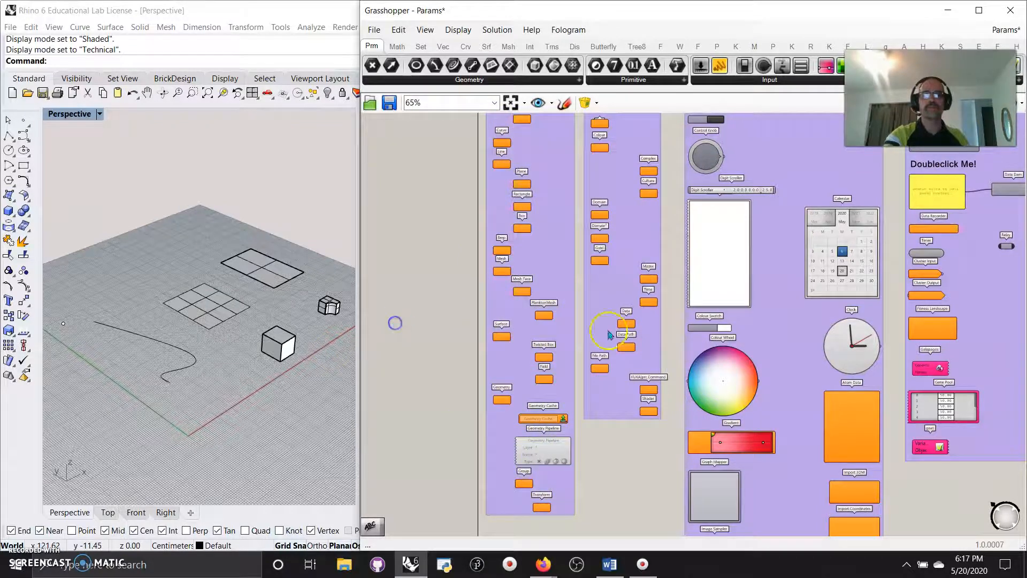
- Reference the single Rhino point in the separate Point component beside the parameter groups
right_drag(929, 488, 637, 129)
right_drag(818, 213, 652, 315)
scroll(703, 269, up, 6)
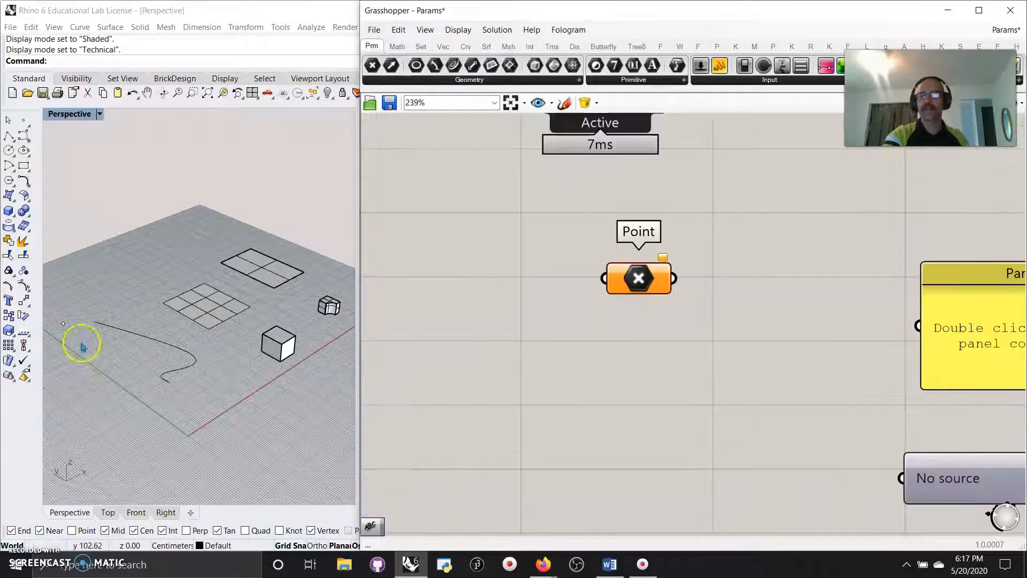
click(639, 277)
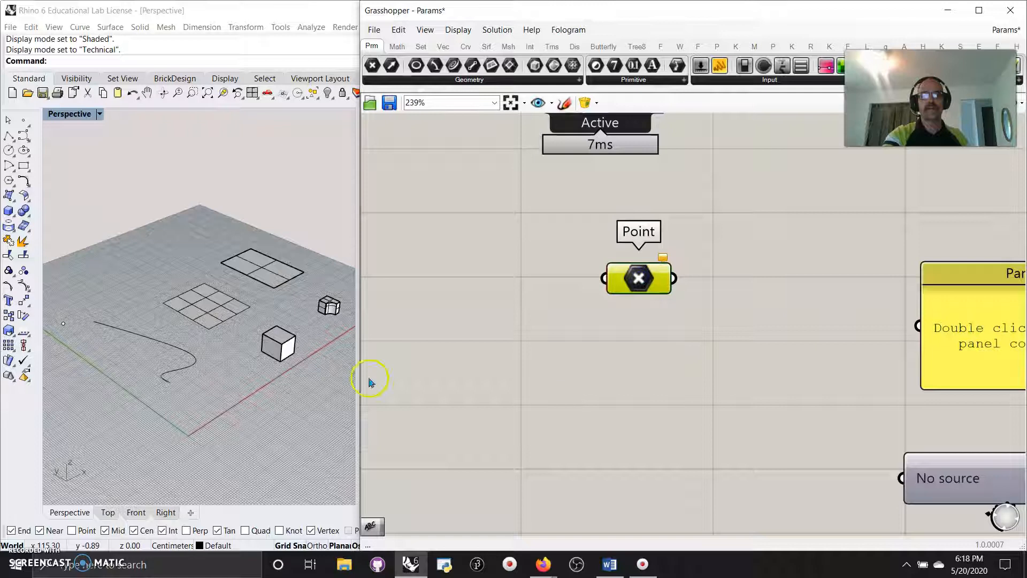
click(84, 348)
drag(47, 301, 47, 300)
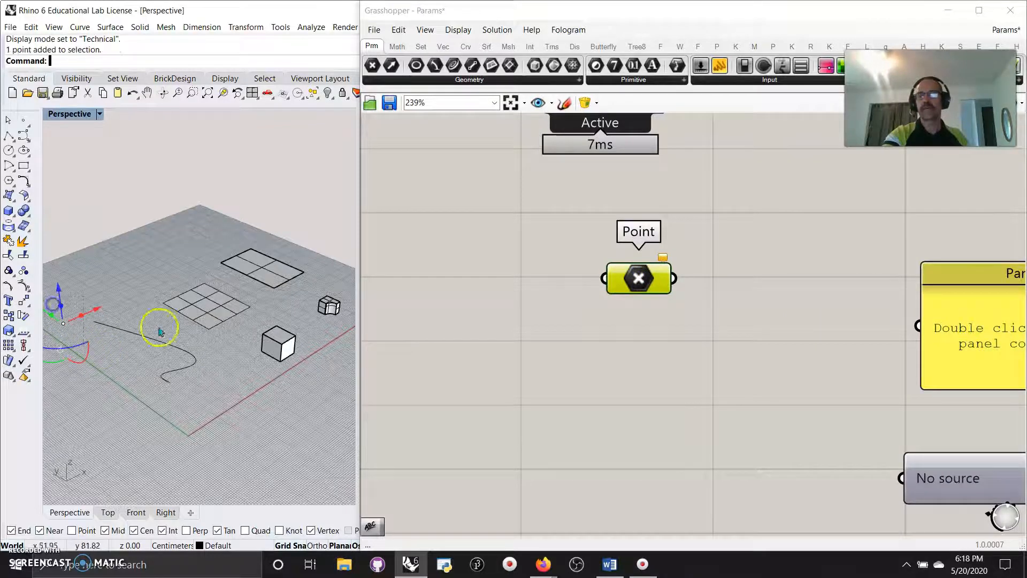
right_click(641, 277)
click(693, 451)
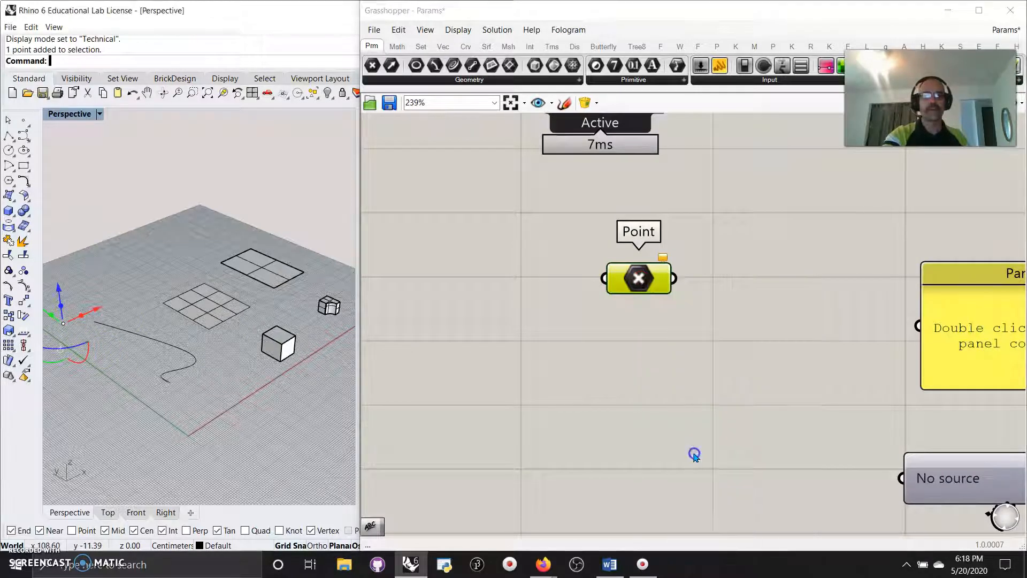
right_click(639, 279)
click(690, 454)
drag(98, 350, 62, 294)
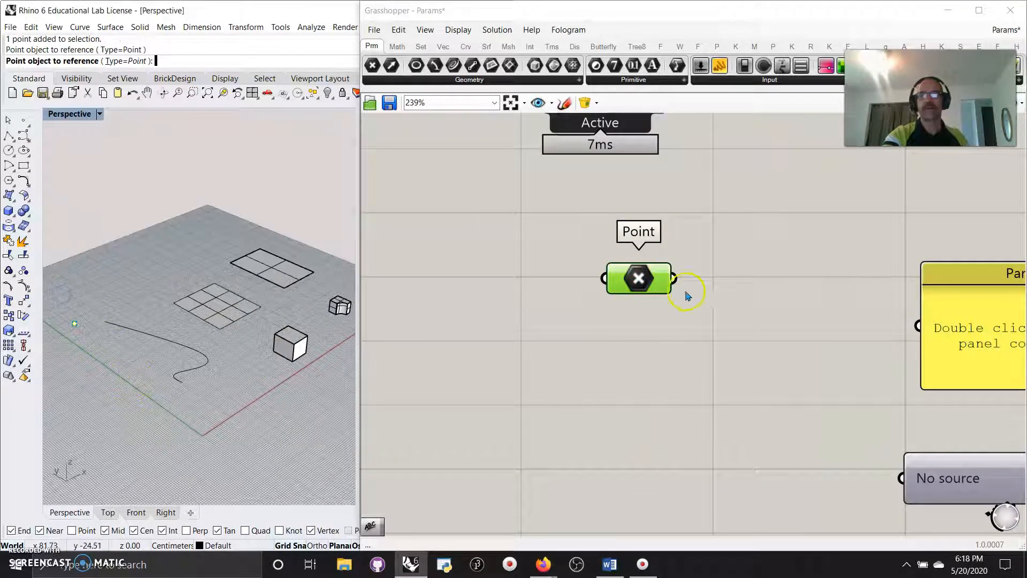
click(584, 382)
- Hide the original Rhino point so that only the Point component's preview is drawn in the viewport
drag(96, 347, 69, 301)
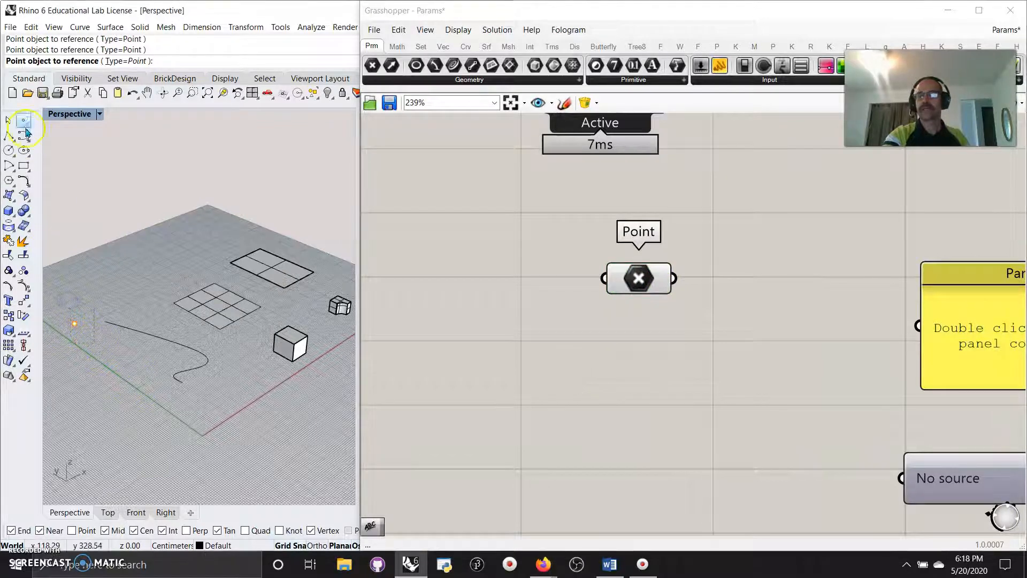
click(67, 79)
click(26, 94)
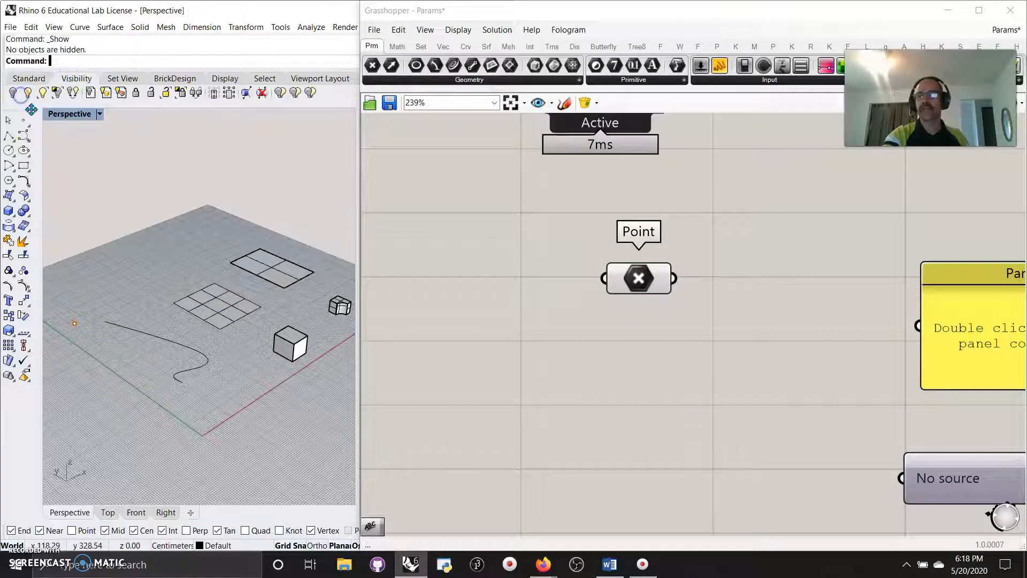
scroll(75, 332, up, 3)
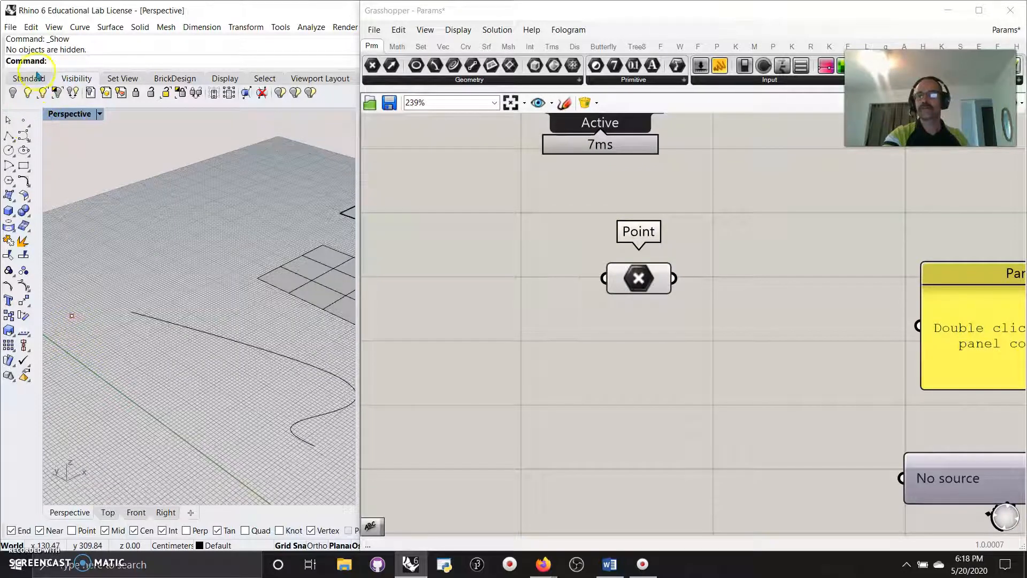
click(15, 94)
drag(64, 300, 63, 299)
right_click(136, 250)
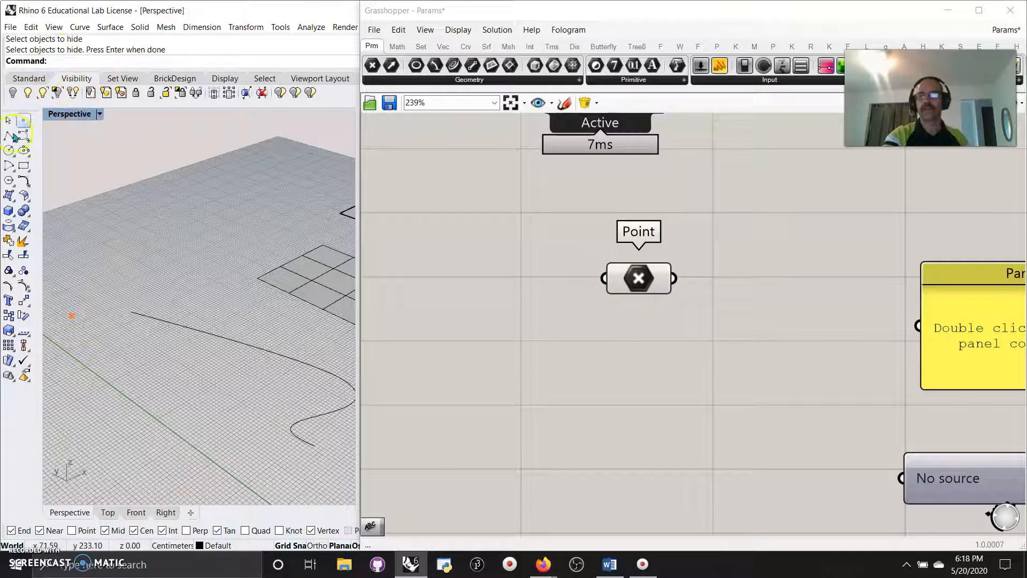
- Show the hidden Rhino point and hide it once more to compare it with the component's preview
click(28, 93)
click(10, 92)
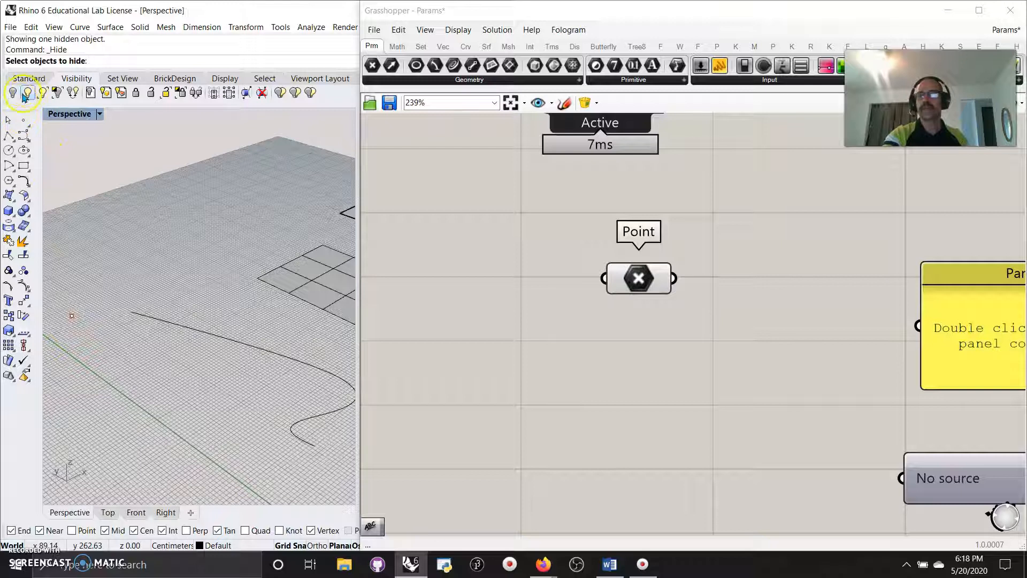
click(13, 93)
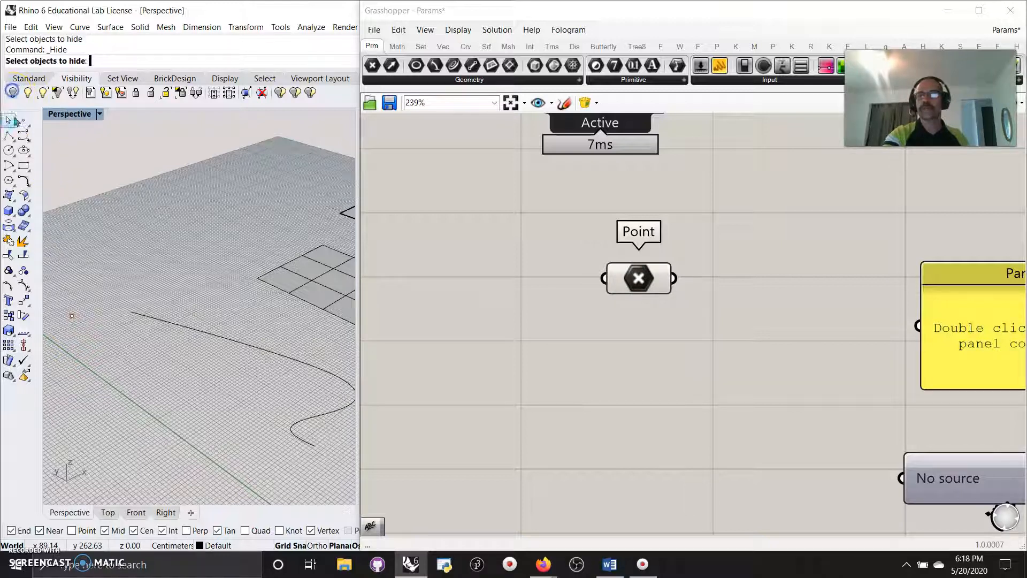
click(87, 317)
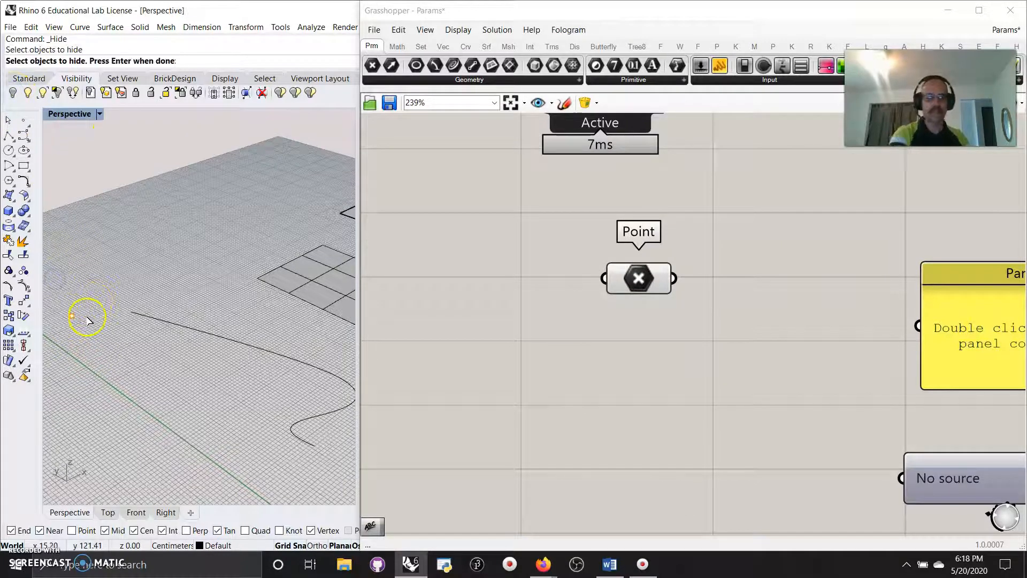
key(Return)
- Highlight the Point component's preview, try to window-select it in the Rhino viewport, and show the hidden Rhino point again
click(640, 289)
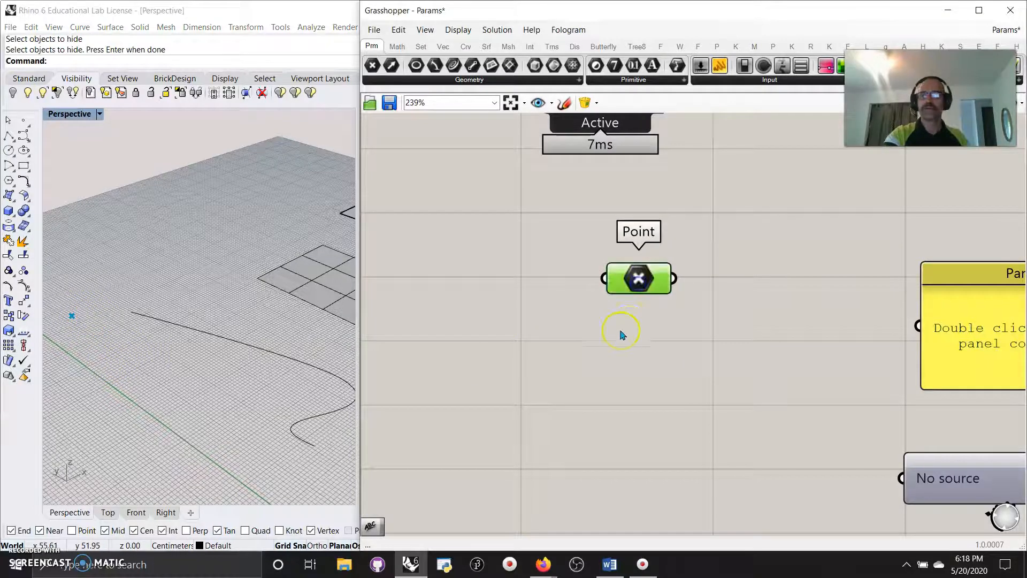
drag(635, 292, 632, 294)
drag(102, 335, 71, 301)
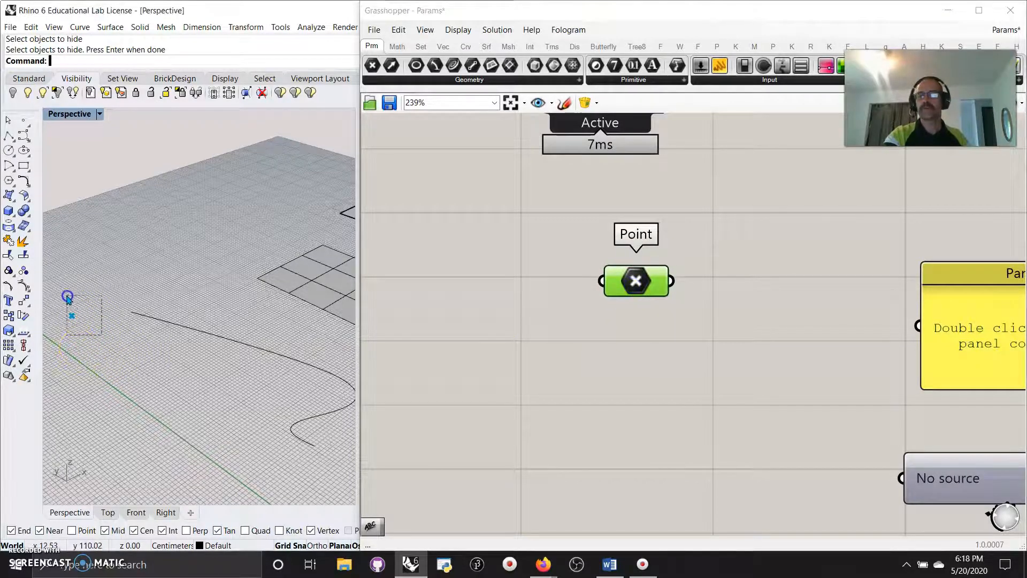
click(29, 89)
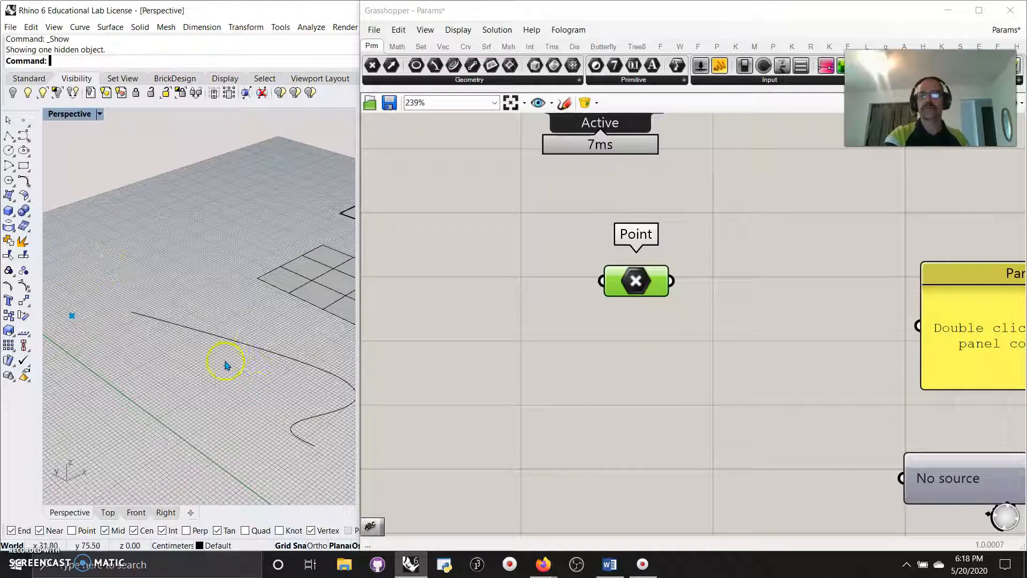
- Connect the Point component's output to the Panel and move the Panel closer, level with the component
click(641, 282)
right_drag(789, 324, 591, 307)
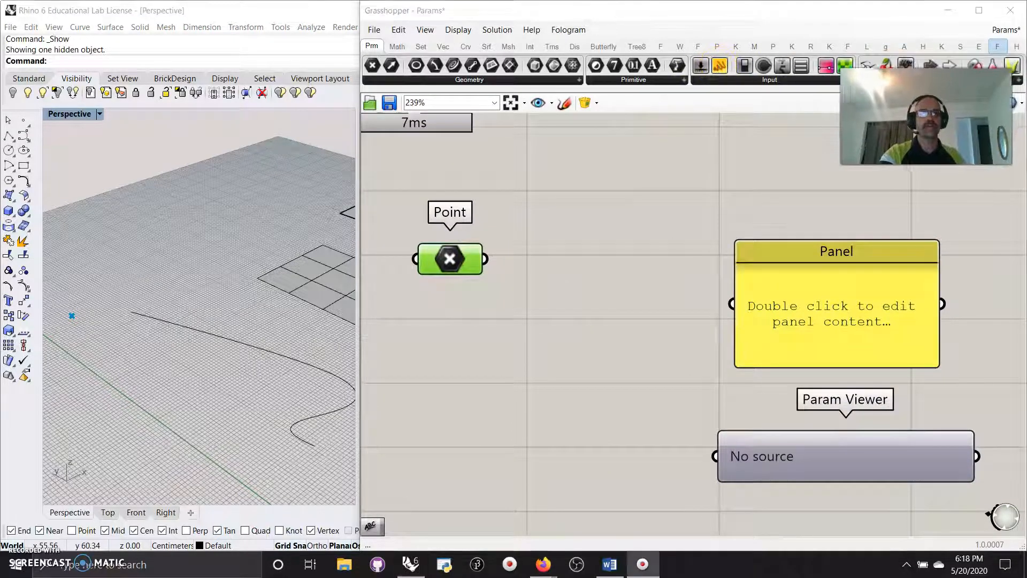
drag(483, 260, 732, 303)
drag(794, 329, 637, 281)
- Move the Param Viewer below the Panel and connect the Point component's output to it
drag(779, 461, 647, 398)
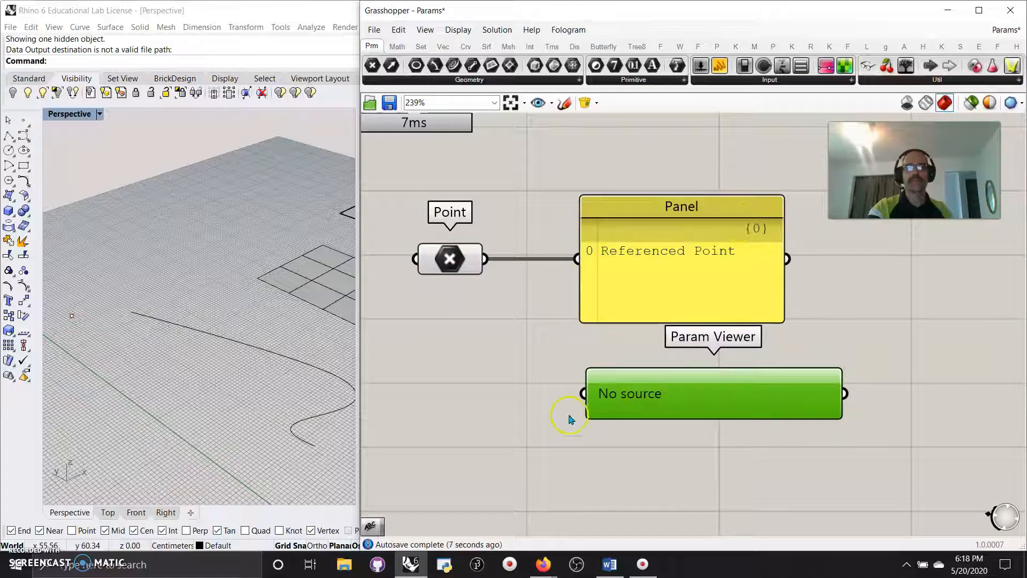
drag(481, 274, 586, 392)
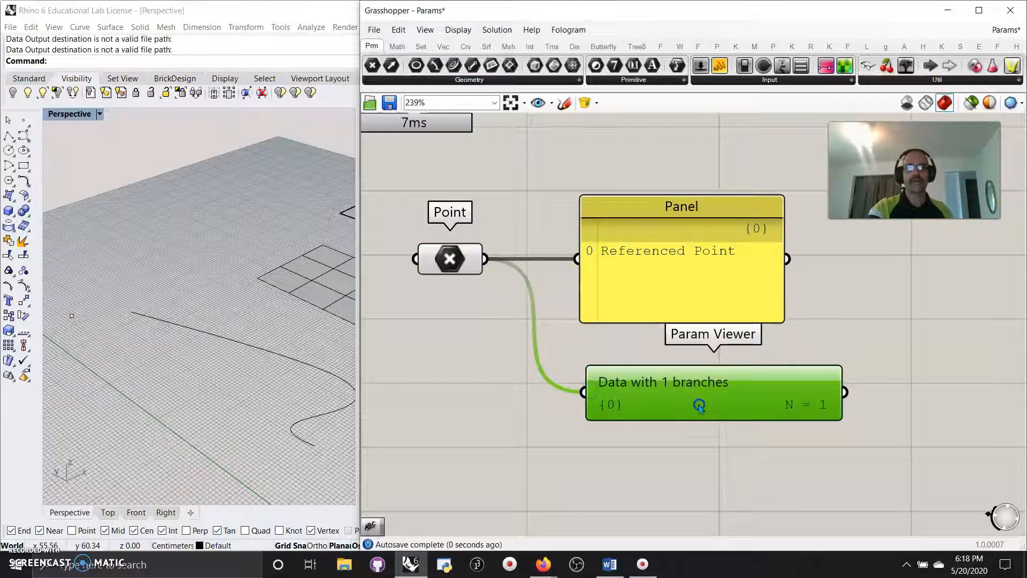
drag(699, 408, 681, 409)
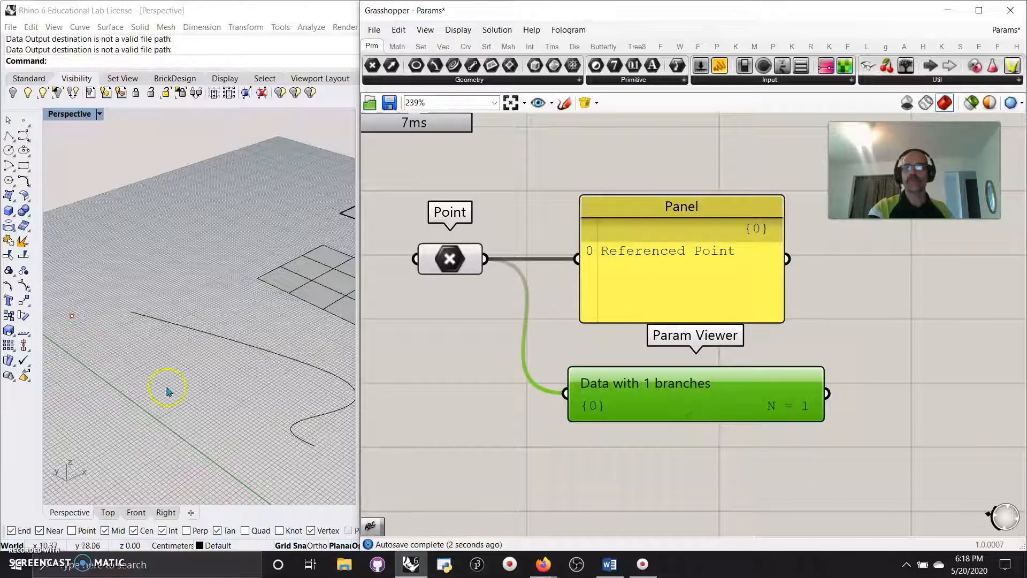
- Toggle the Param Viewer's Draw Tree display on and off again, and move the viewer slightly farther below the Panel
right_click(706, 399)
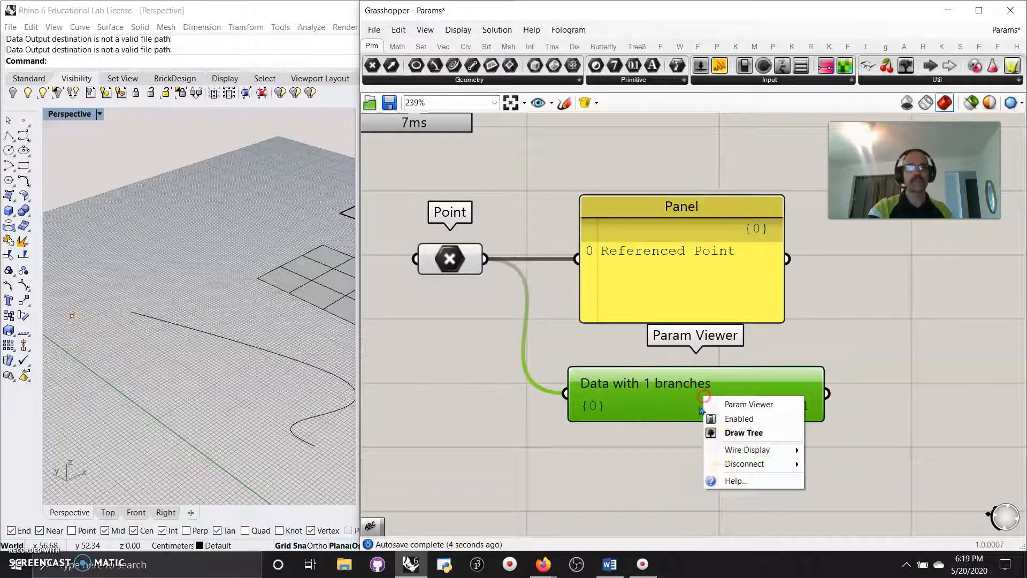
click(728, 435)
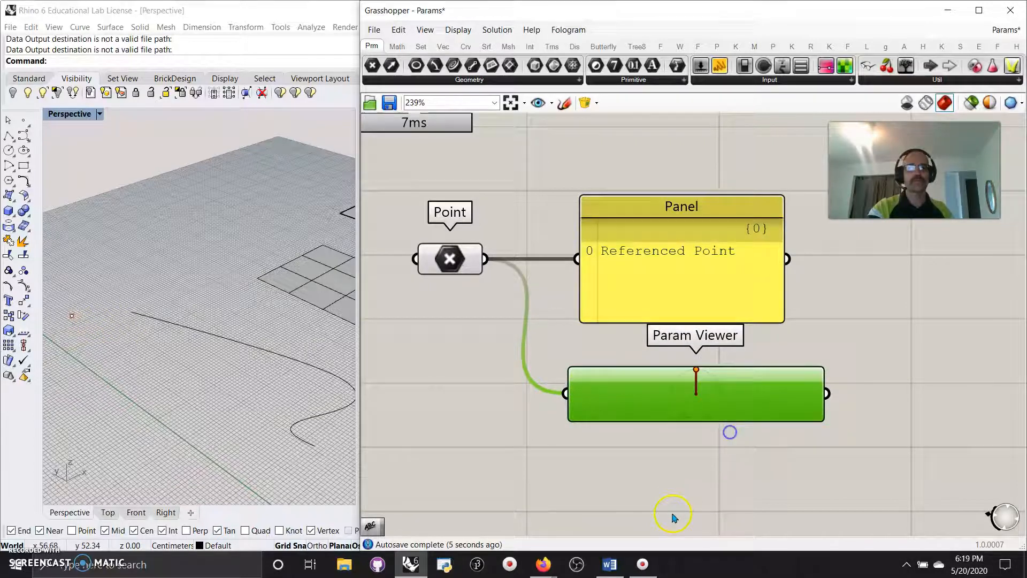
right_click(698, 383)
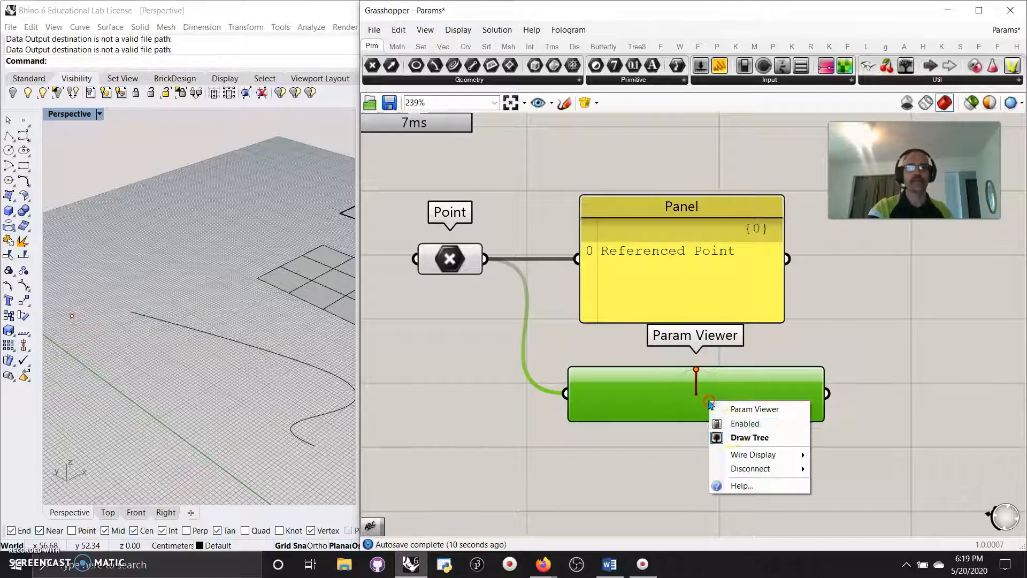
click(740, 432)
drag(681, 396, 682, 418)
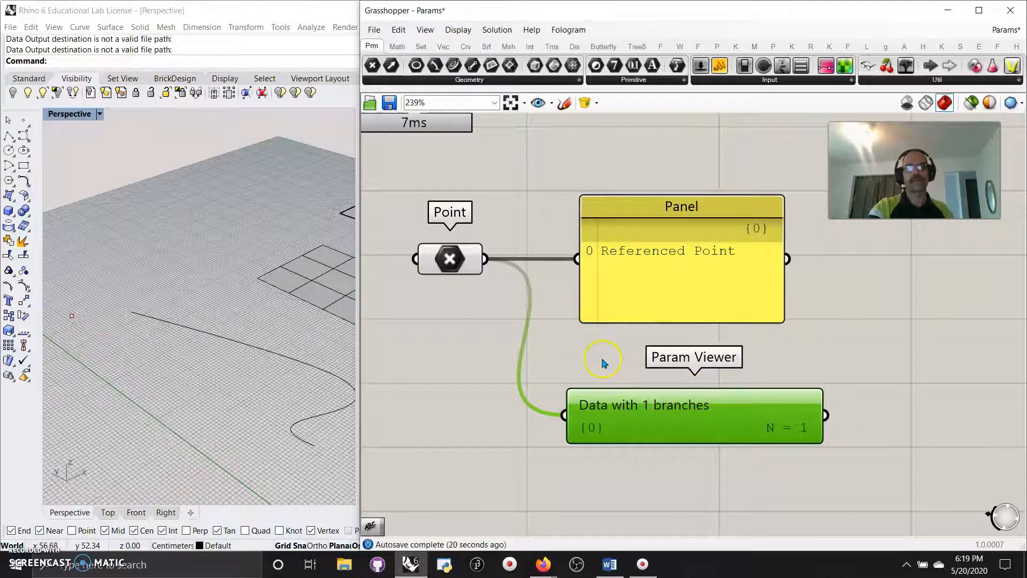
- Reference the free-form Rhino curve in the Curve component with Set one Curve
scroll(588, 332, down, 5)
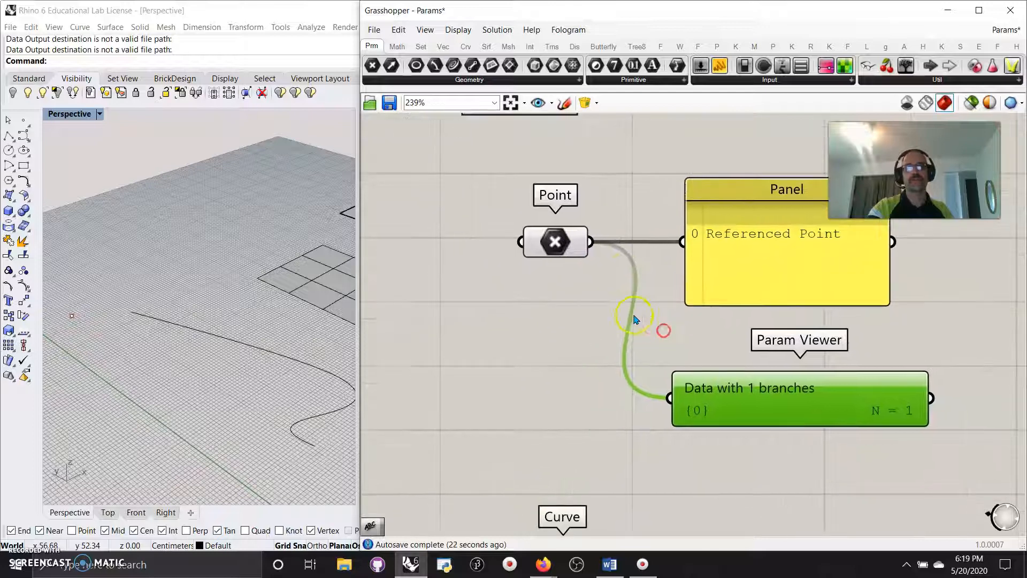
right_drag(605, 363, 603, 360)
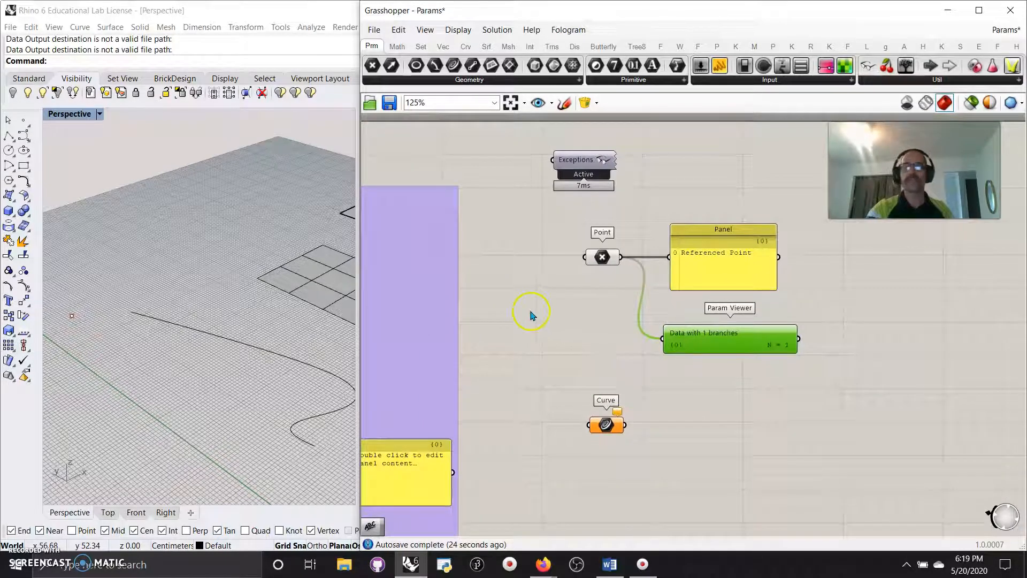
scroll(245, 367, down, 3)
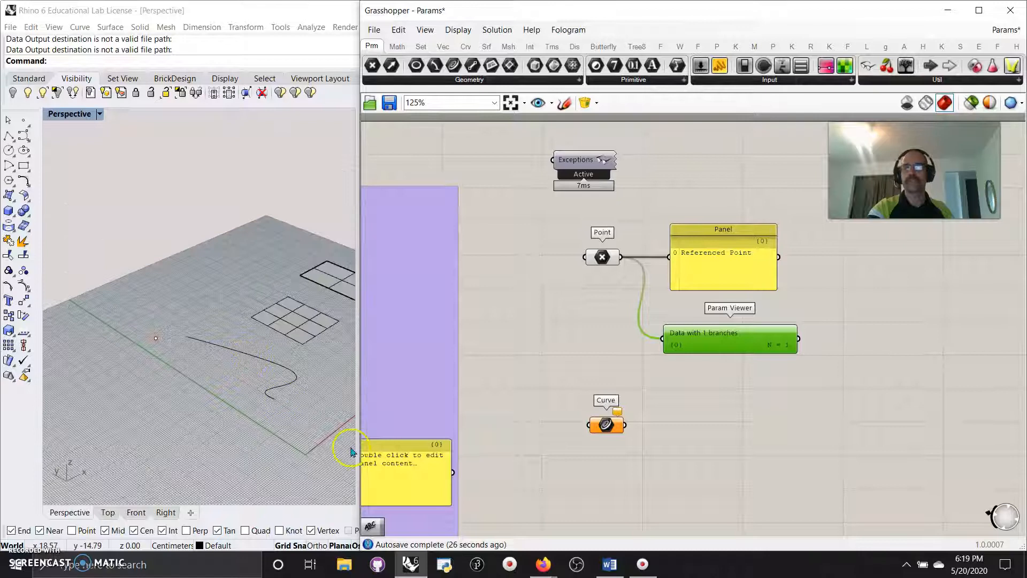
click(606, 427)
right_click(606, 426)
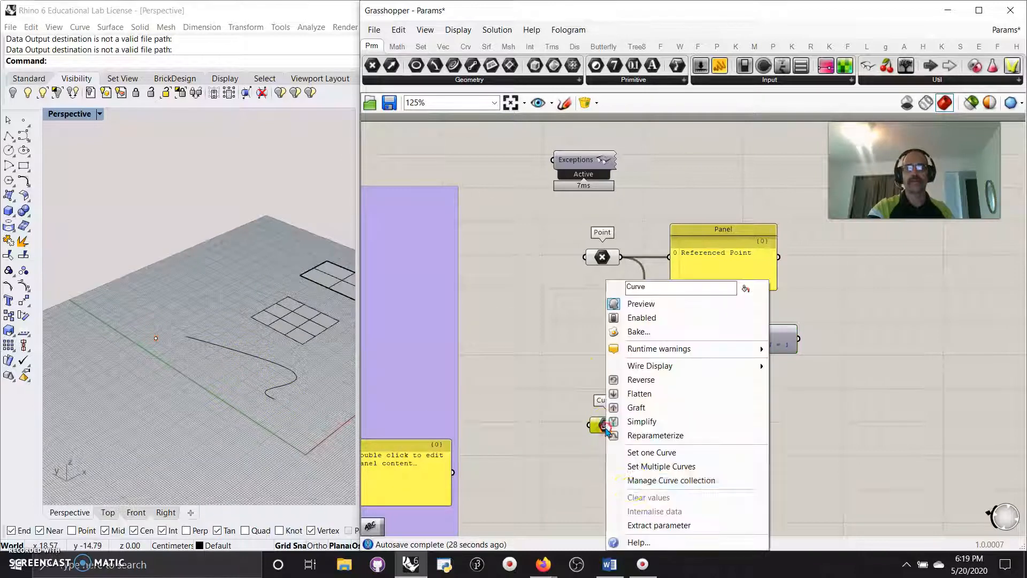
click(660, 455)
click(265, 373)
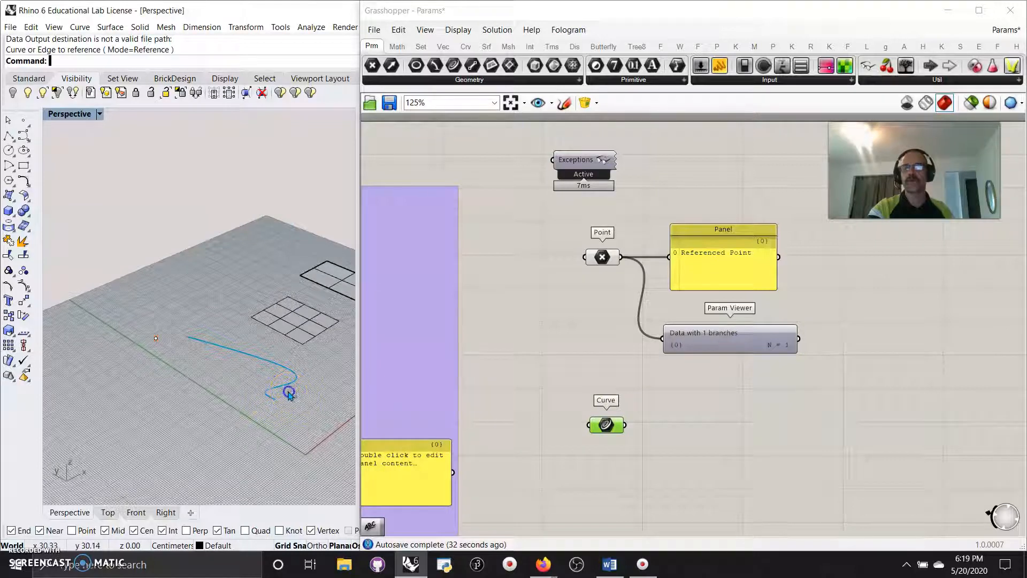
- Hide the original free-form curve in Rhino
click(265, 376)
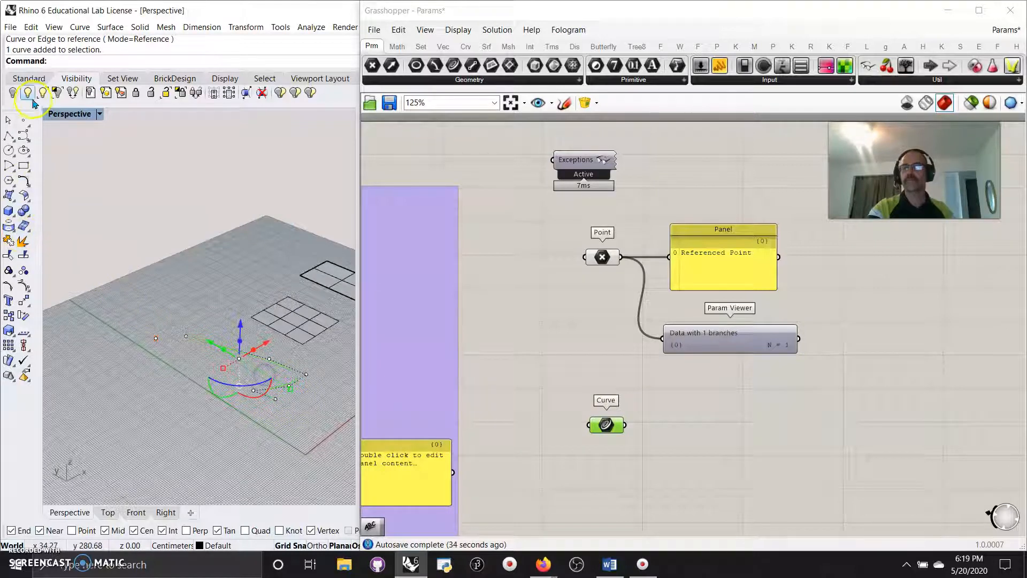
click(13, 94)
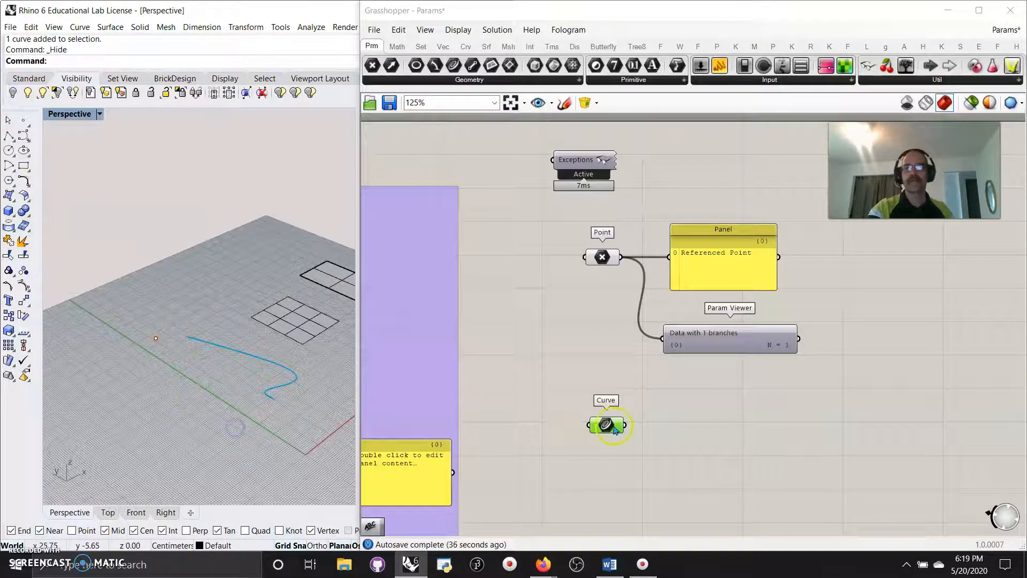
- Select the Point and Curve components in turn to identify their referenced geometry in the Rhino viewport
click(181, 363)
click(603, 258)
click(166, 388)
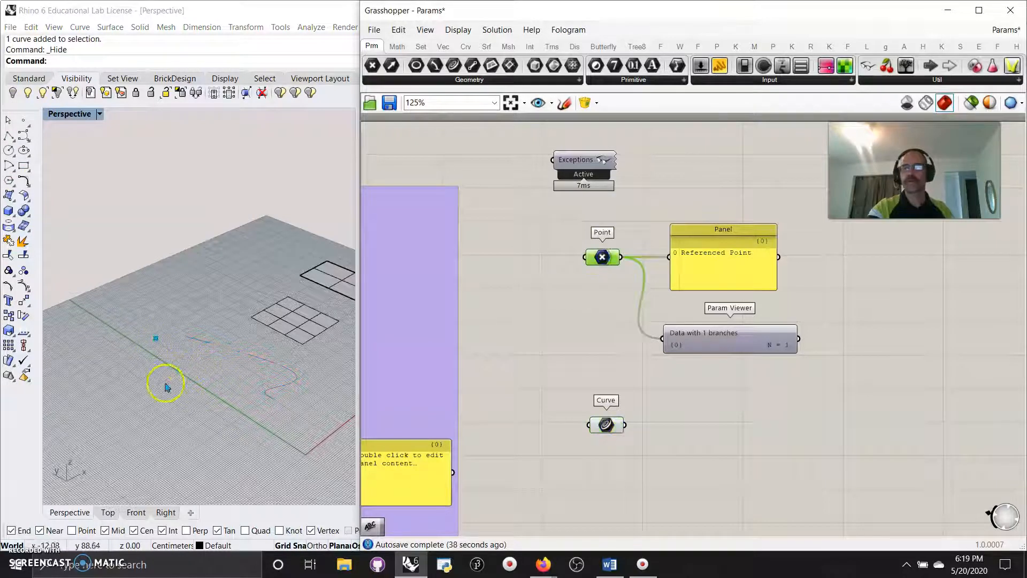
click(606, 426)
- Hide the original point in Rhino, and select the Point and Curve components in turn to check their previews
click(152, 352)
click(136, 325)
click(13, 92)
click(227, 422)
click(598, 269)
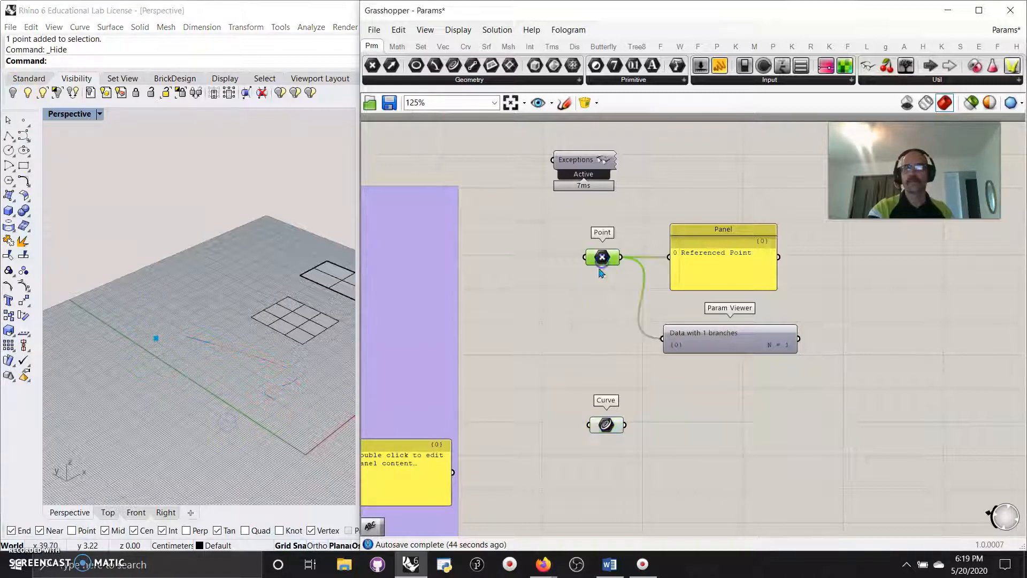
click(607, 430)
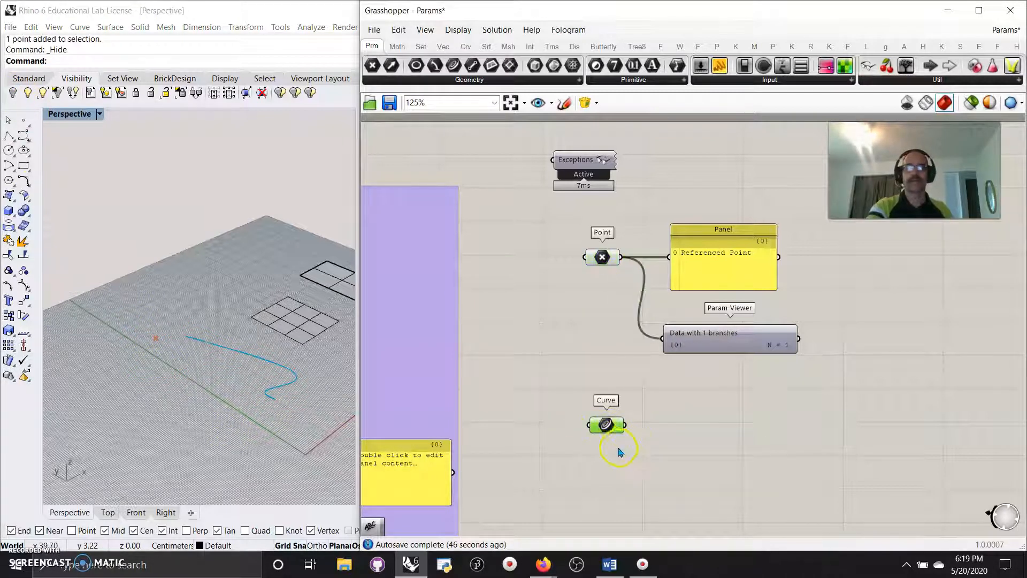
- Place a copy of the Panel beside the Curve component and connect the Curve output to it
mouse_move(305, 362)
right_down()
mouse_move(310, 390)
mouse_move(316, 374)
right_up()
right_drag(599, 485, 564, 430)
drag(665, 237, 697, 401)
drag(589, 375, 684, 382)
- Show the hidden Rhino objects and raise two control points of the free-form curve off the construction plane
right_drag(589, 461, 574, 304)
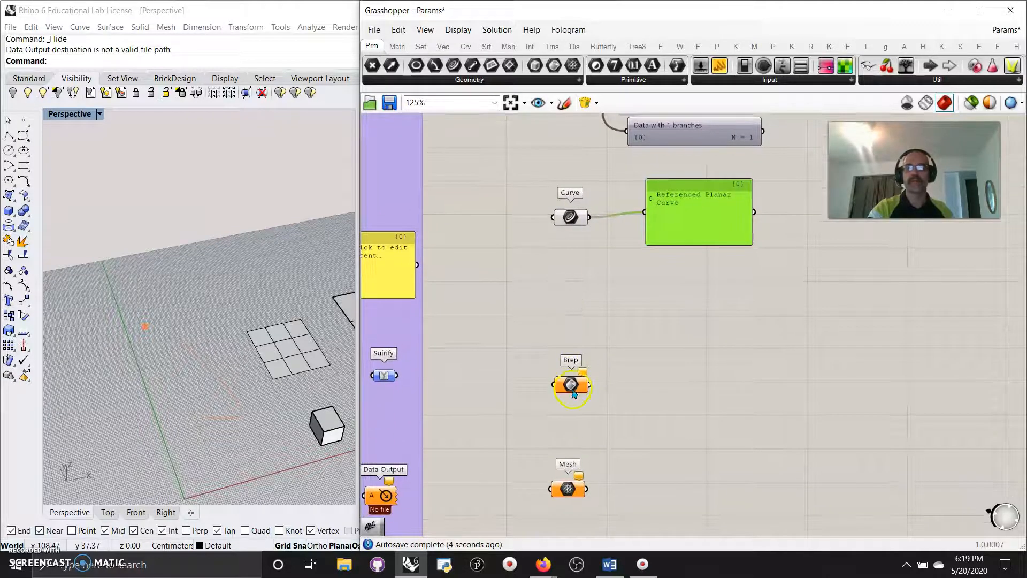
click(247, 457)
click(27, 92)
drag(208, 441, 194, 348)
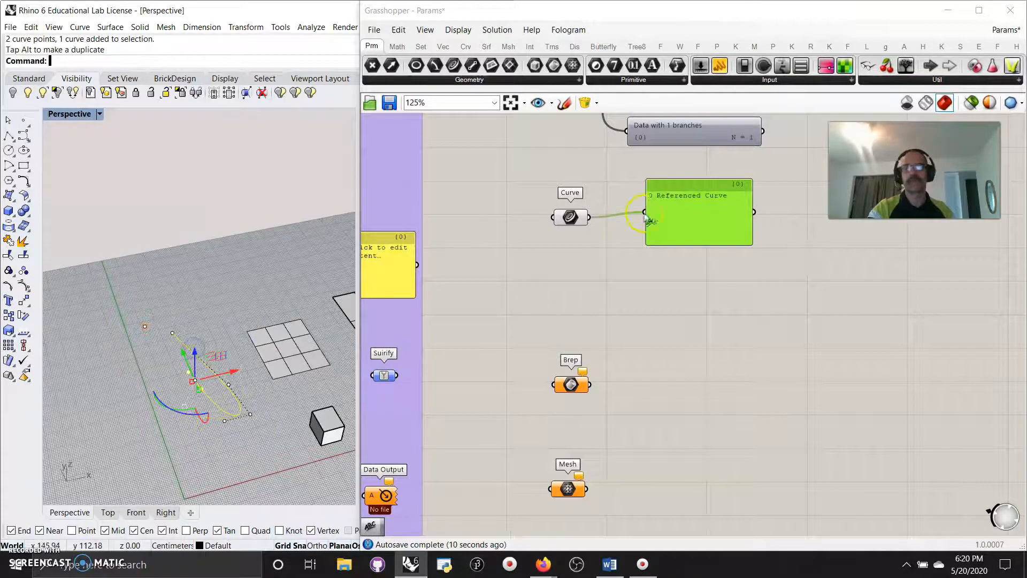
mouse_move(263, 409)
right_down()
mouse_move(268, 380)
mouse_move(262, 420)
right_up()
click(656, 234)
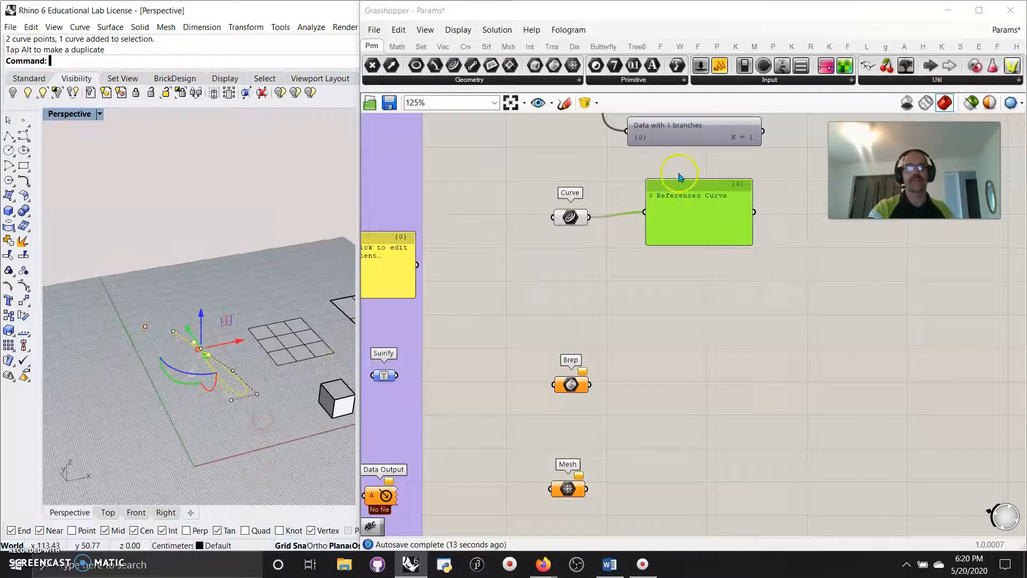
- Duplicate the Param Viewer below the Curve's Panel, connect the Curve output to it, and shift it slightly down
click(678, 138)
alt+drag(678, 138, 681, 284)
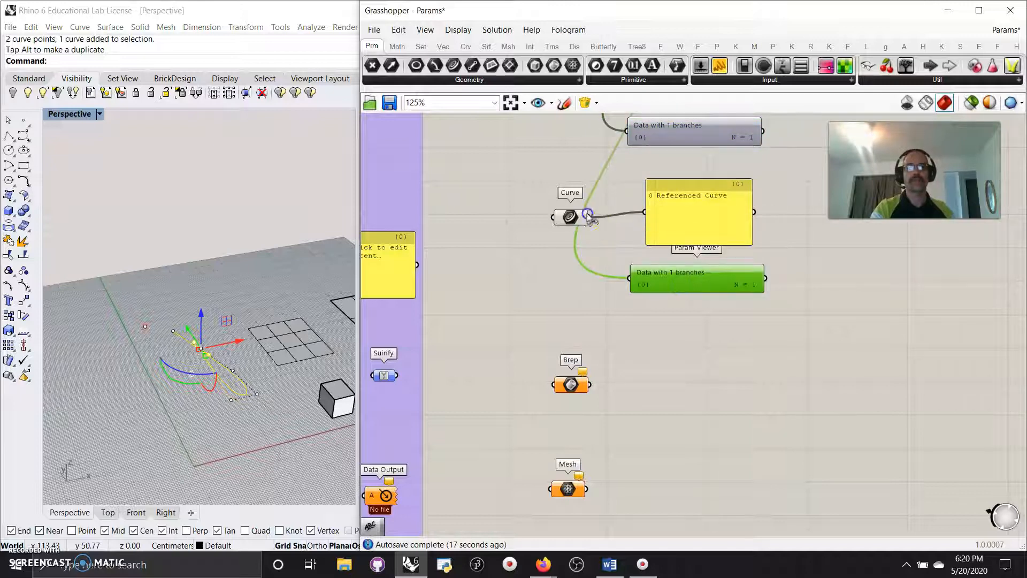
drag(587, 215, 627, 277)
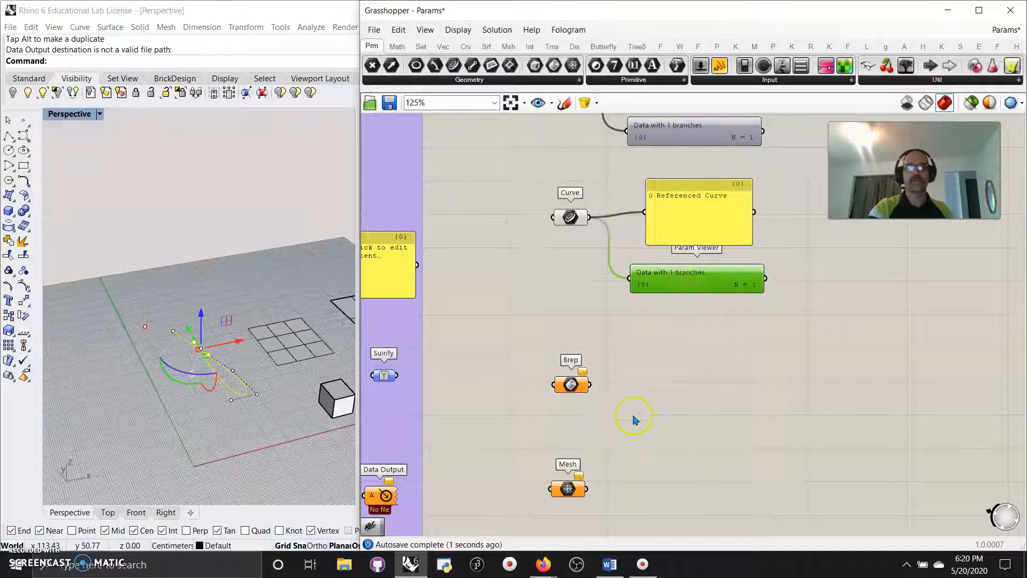
right_drag(635, 419, 634, 383)
drag(691, 244, 692, 261)
right_drag(658, 405, 672, 367)
- Internalise the data of the Point component and of the Curve component
right_drag(684, 289, 677, 528)
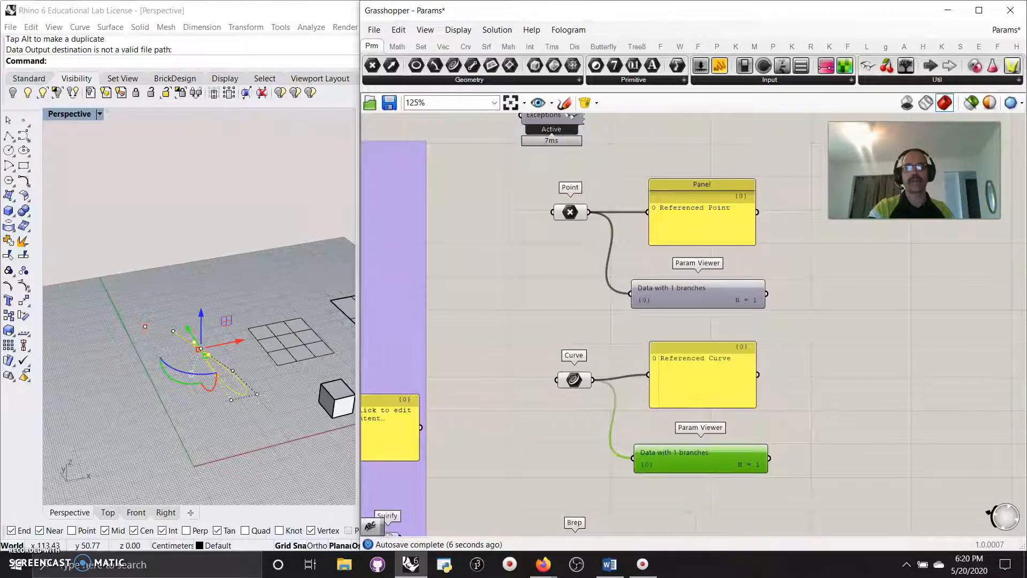
right_click(570, 214)
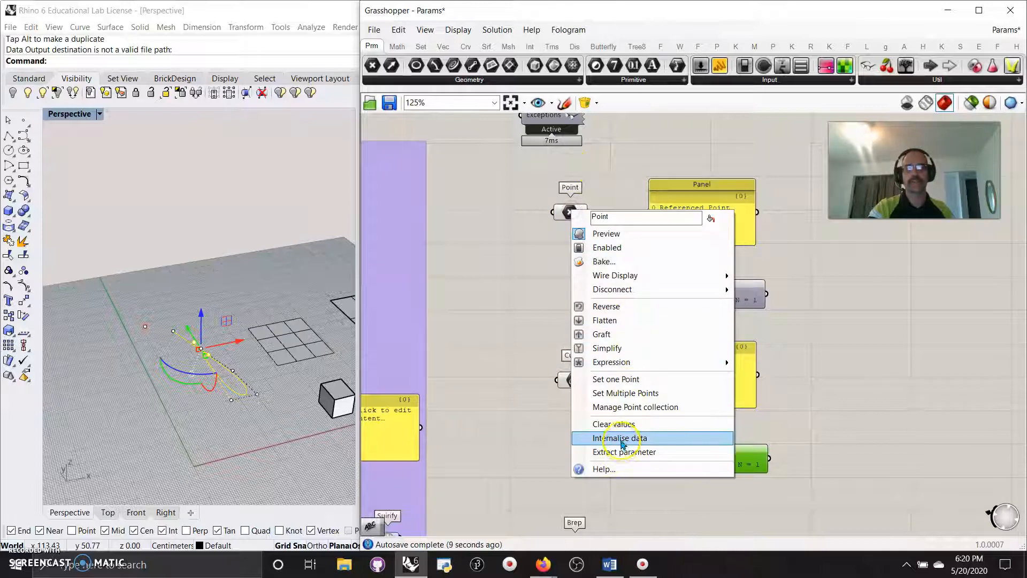
click(622, 444)
right_click(567, 380)
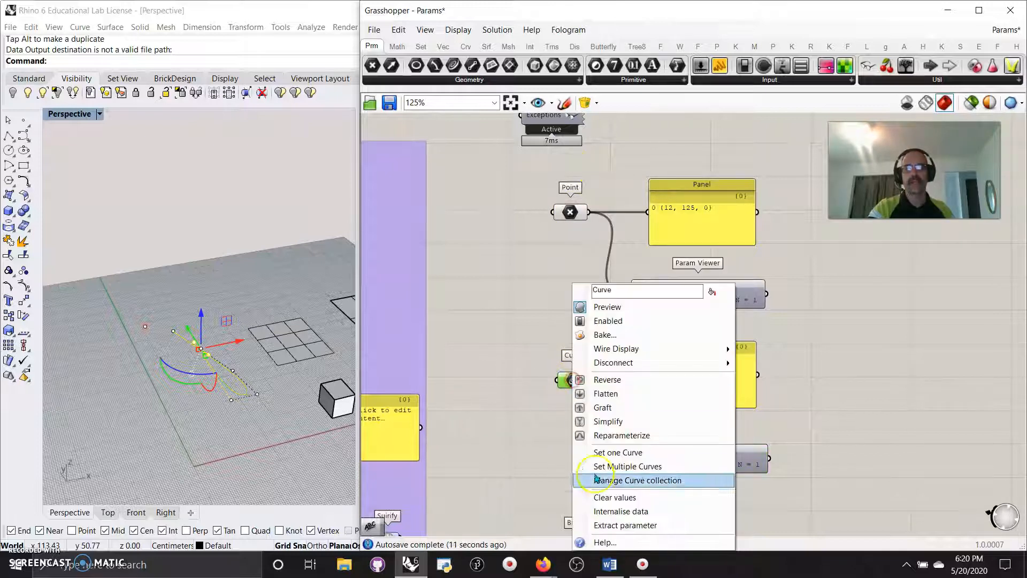
click(618, 511)
- Hide the original point in Rhino again
click(239, 463)
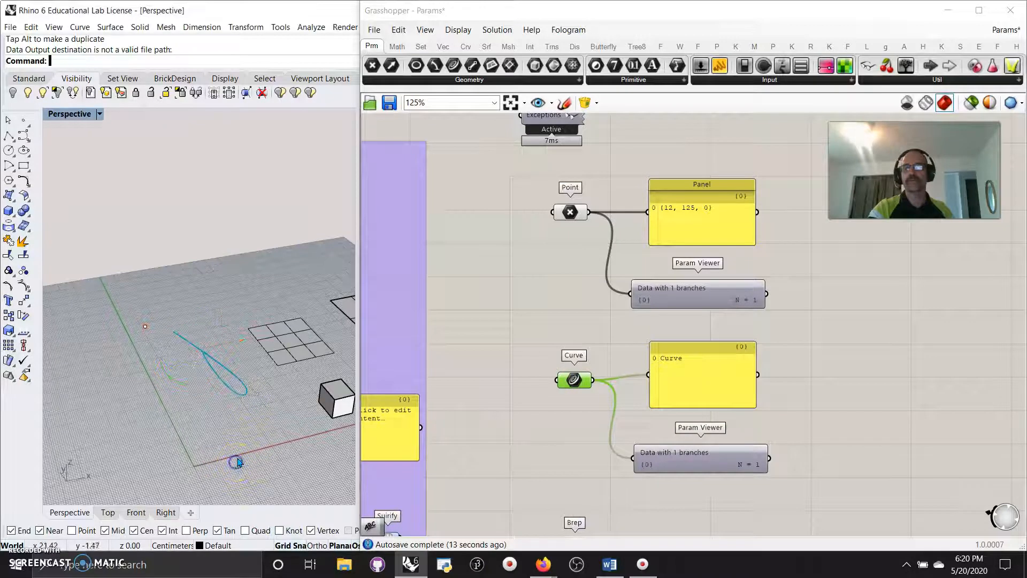
drag(166, 367, 124, 285)
click(18, 93)
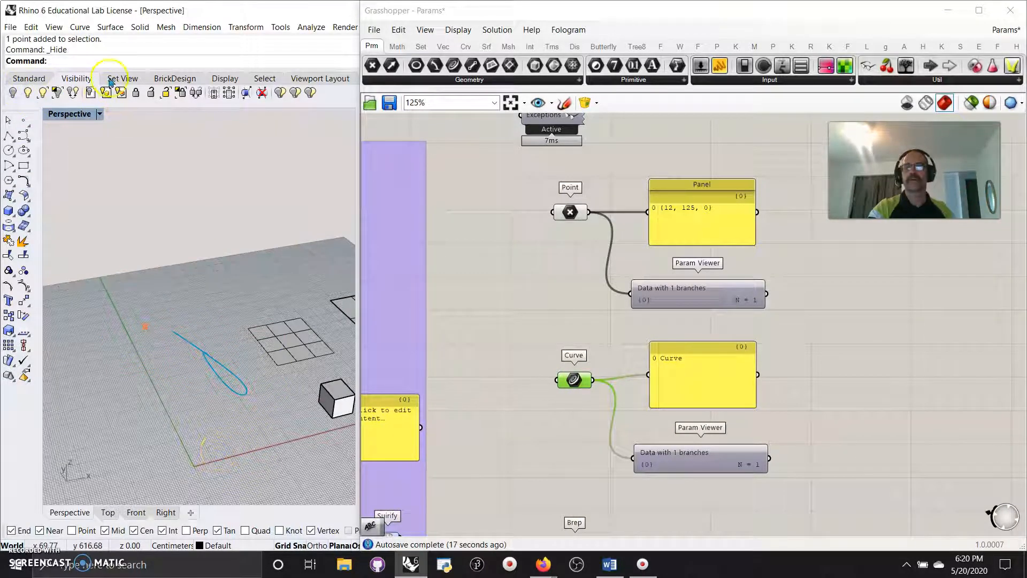
click(10, 26)
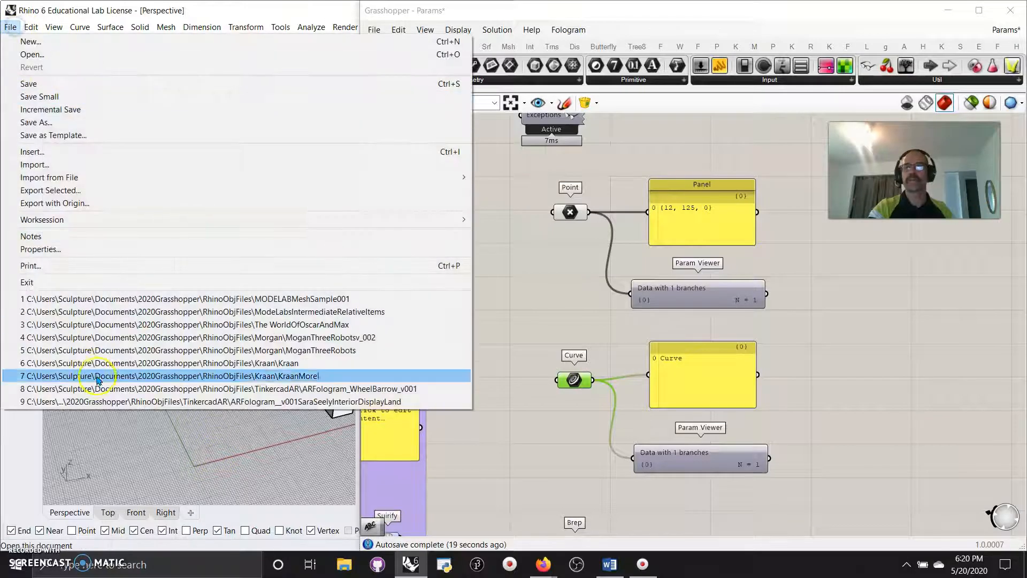
click(165, 461)
- Extract the Curve component's internalised data as a separate Curve parameter feeding it
right_drag(566, 485, 525, 452)
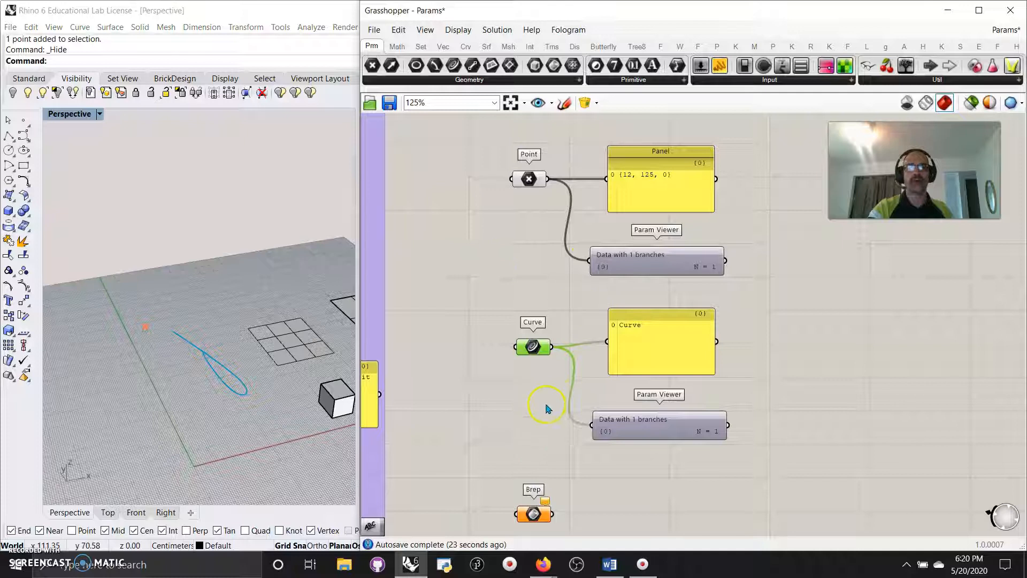
right_drag(548, 409, 545, 386)
right_click(531, 323)
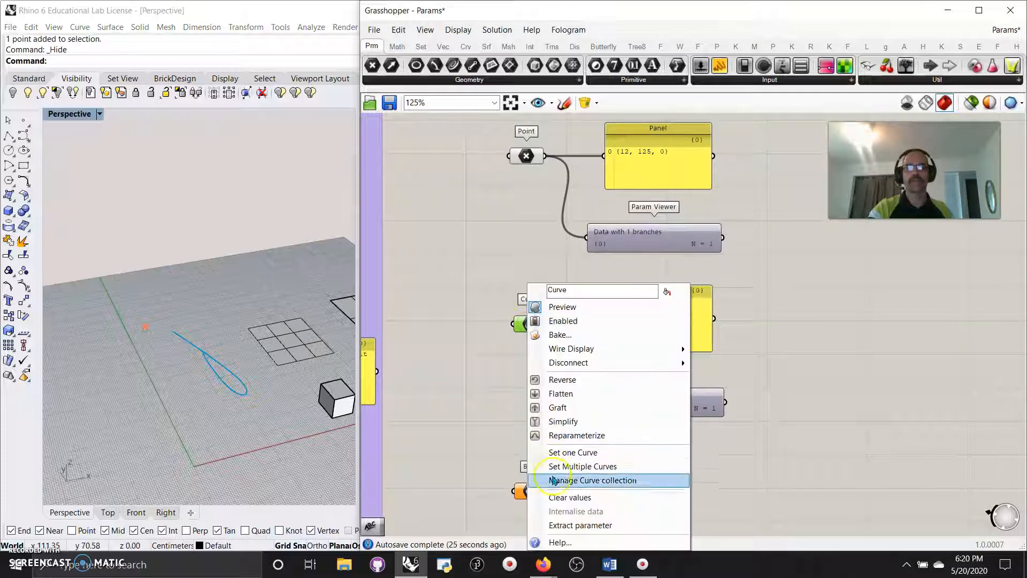
click(572, 525)
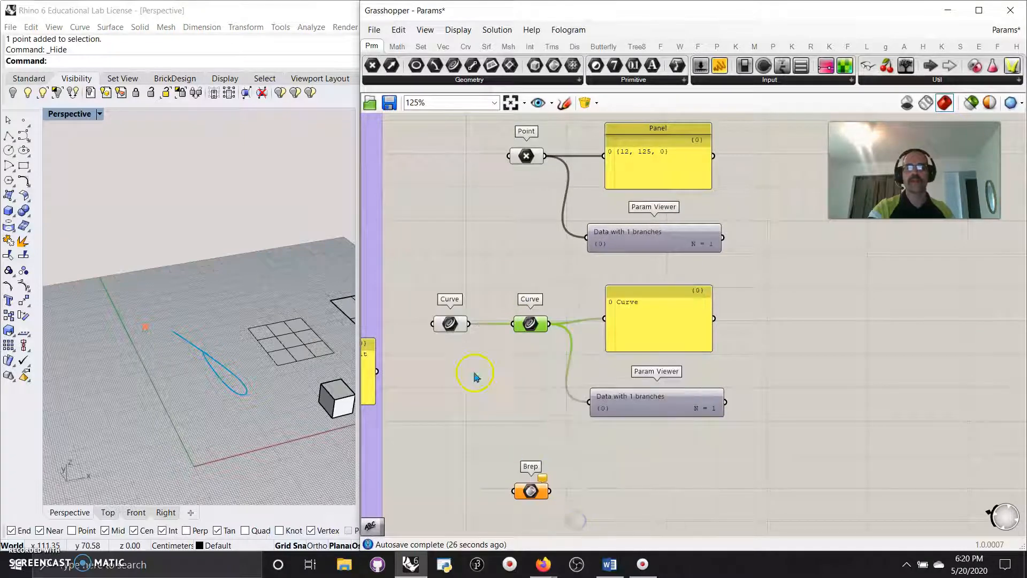
- Bake the extracted Curve parameter into the Rhino model
right_click(452, 323)
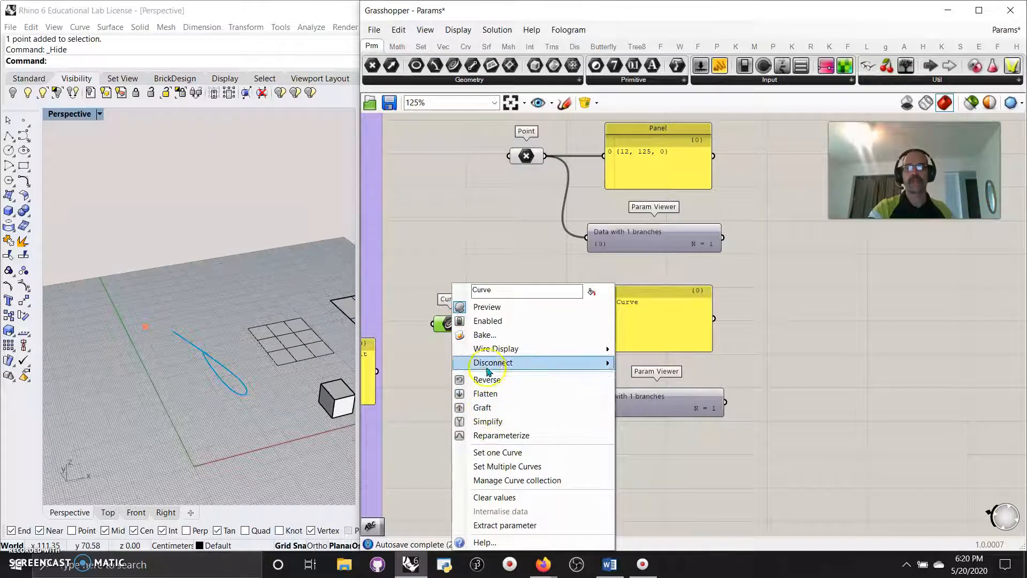
click(484, 336)
click(469, 285)
click(491, 458)
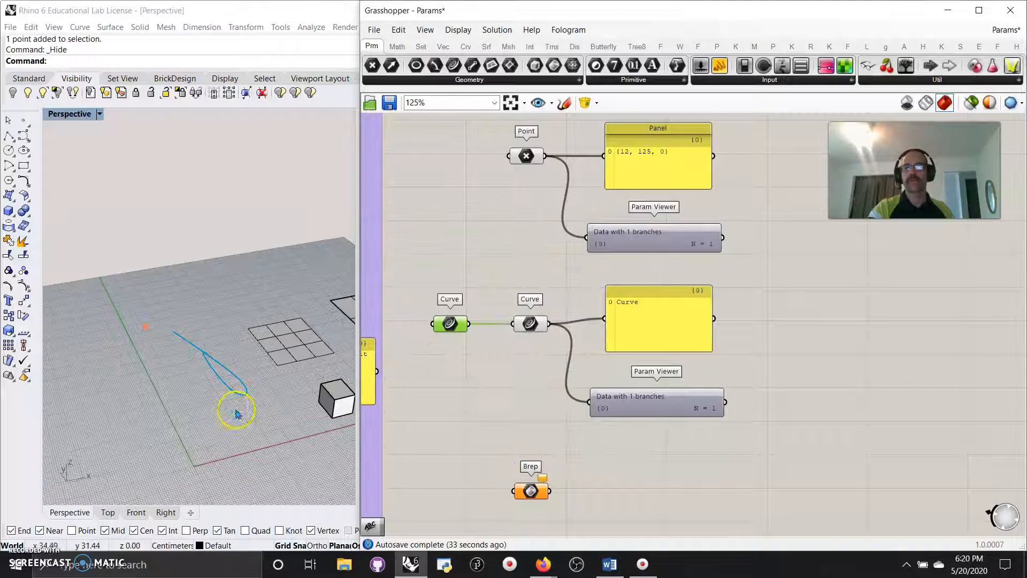
- Select both overlapping curves in Rhino and hide them
click(215, 359)
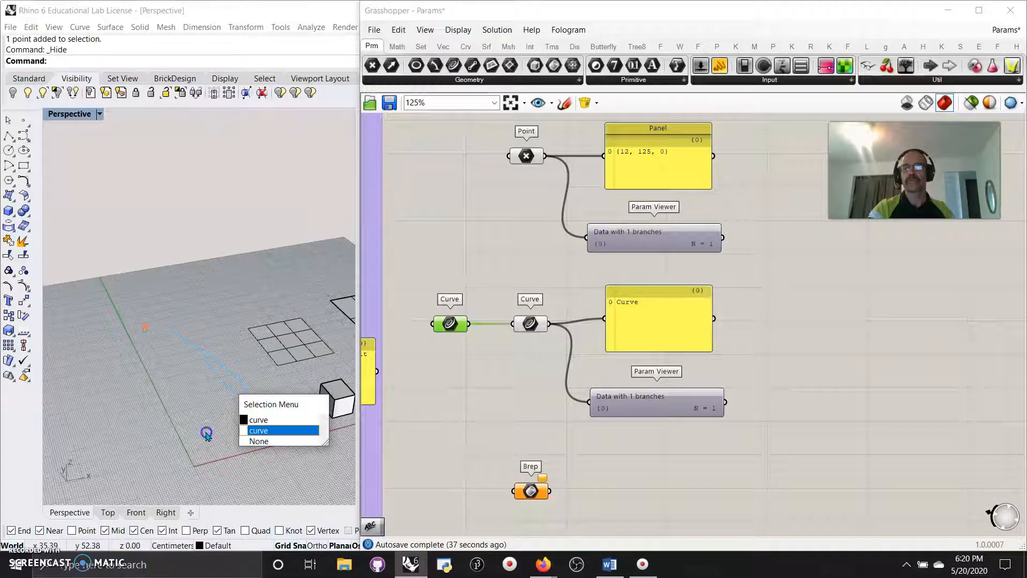
click(163, 321)
drag(229, 431, 213, 338)
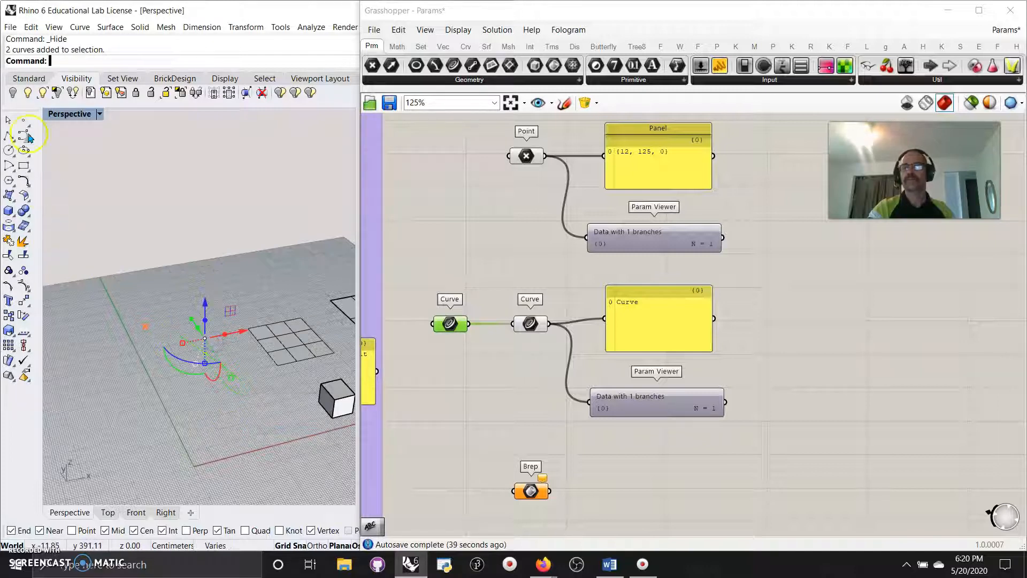
click(14, 97)
right_drag(246, 367, 230, 401)
- Reference the Rhino cube in the Brep component with Set one Brep
mouse_move(498, 451)
right_down()
mouse_move(450, 231)
mouse_move(461, 217)
right_up()
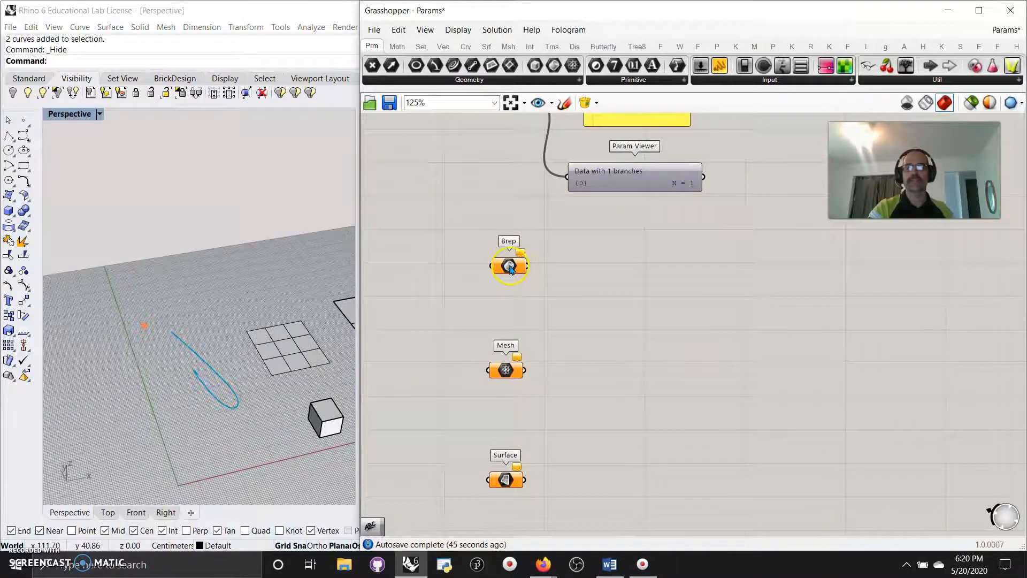
right_drag(327, 418, 216, 401)
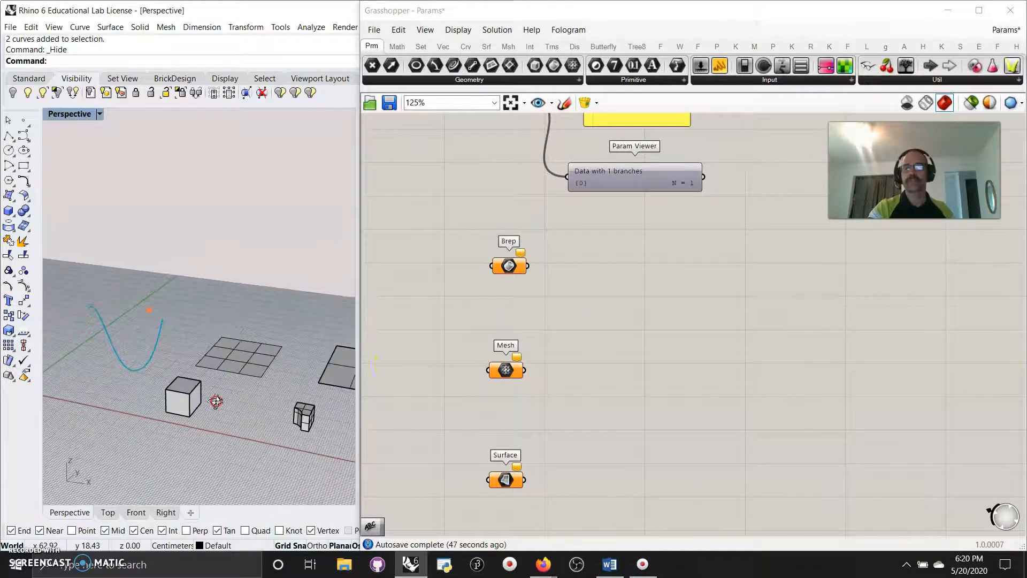
right_click(513, 267)
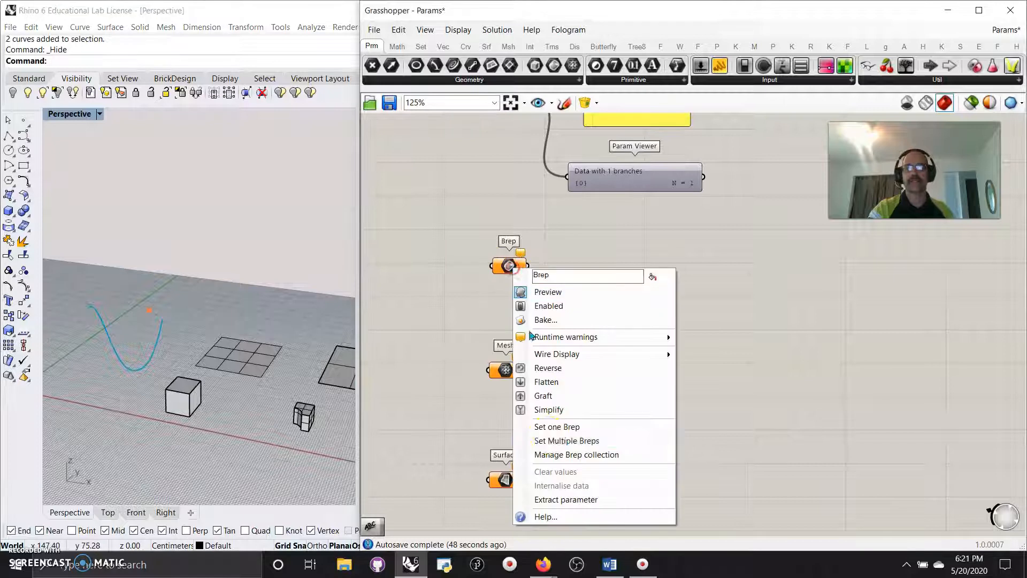
click(556, 426)
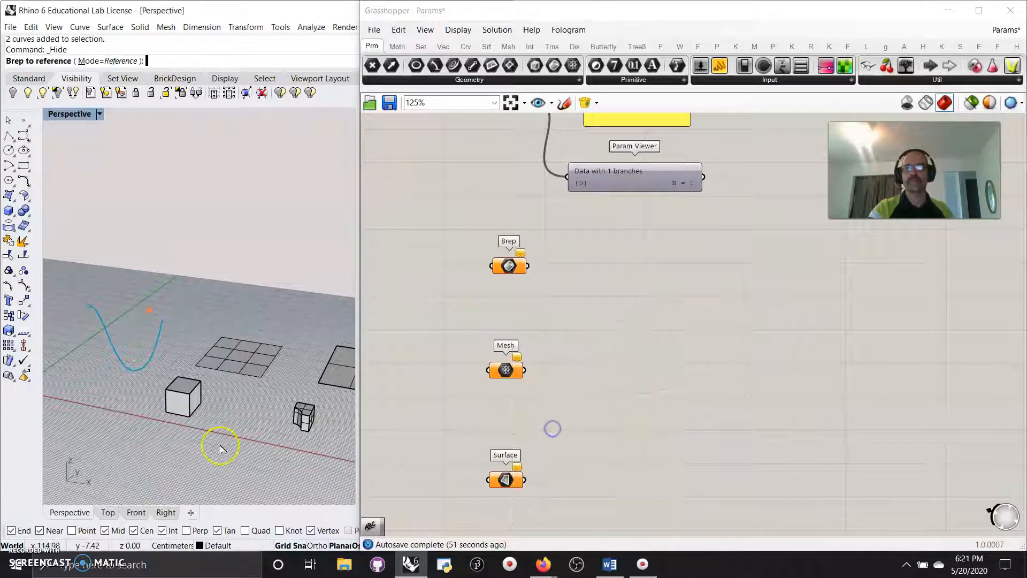
click(175, 400)
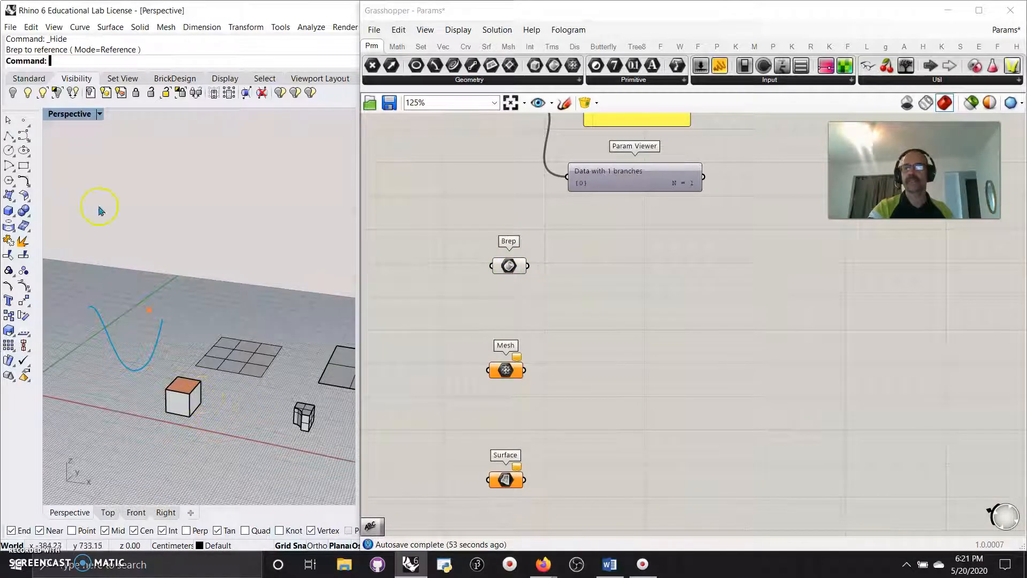
- Move the referenced cube downward and hide it in Rhino, selecting the Brep component to highlight its preview
drag(194, 409, 176, 379)
drag(180, 342, 206, 402)
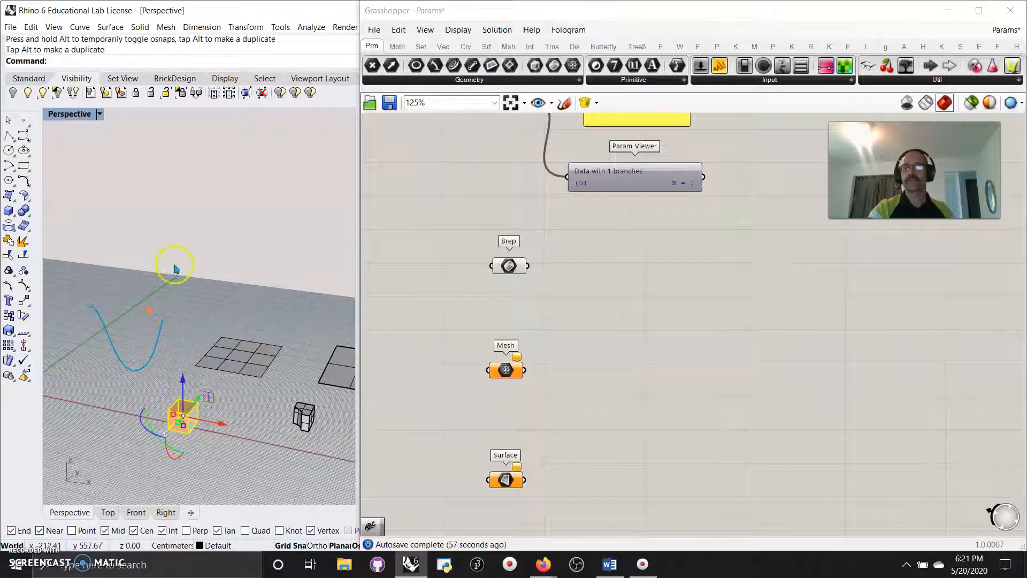
click(14, 93)
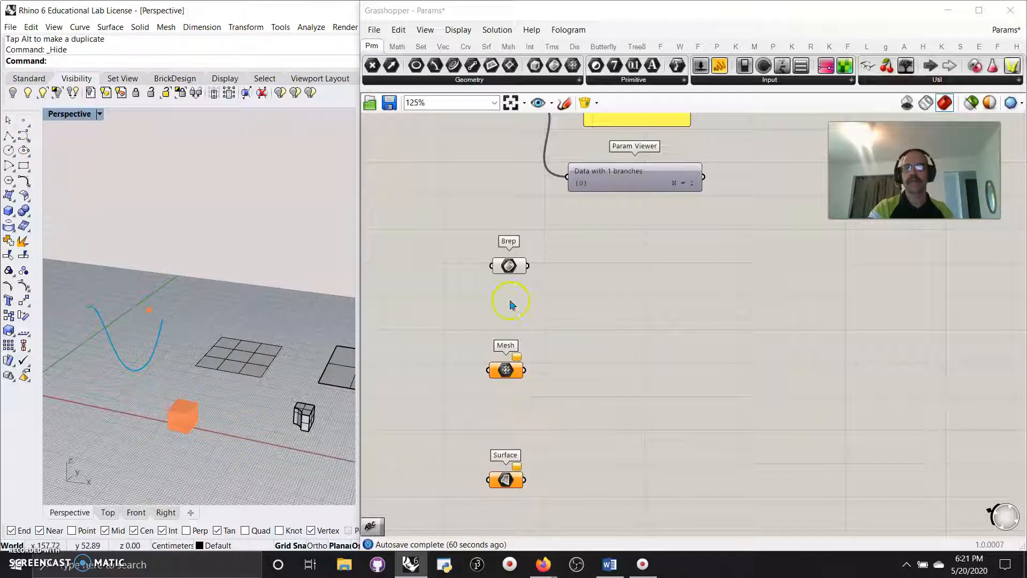
click(509, 267)
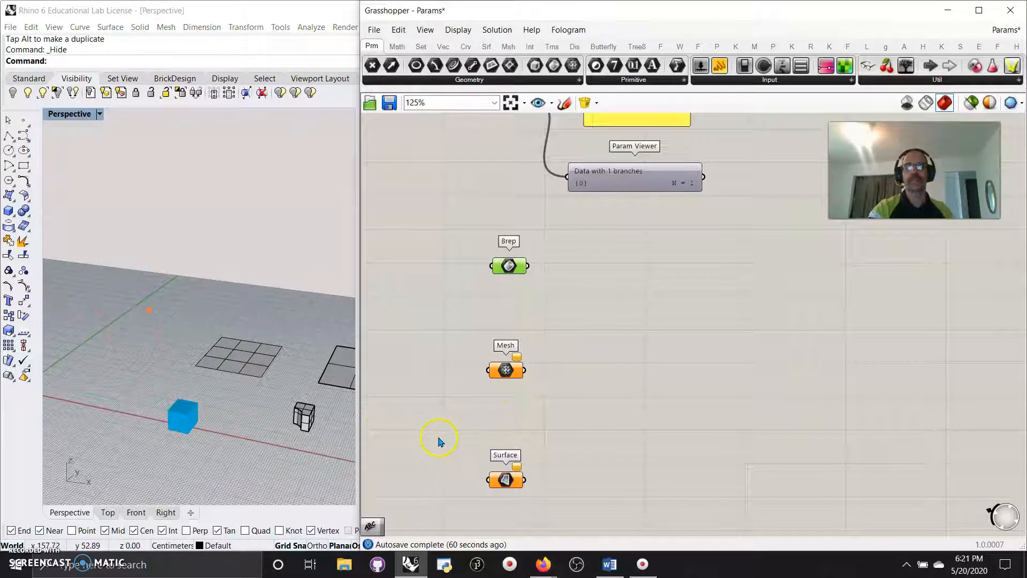
- Duplicate the Curve's Panel and Param Viewer beside the Brep component and rewire both copies to the Brep output
right_drag(674, 209, 657, 298)
drag(667, 309, 624, 334)
drag(510, 355, 563, 322)
drag(506, 353, 562, 335)
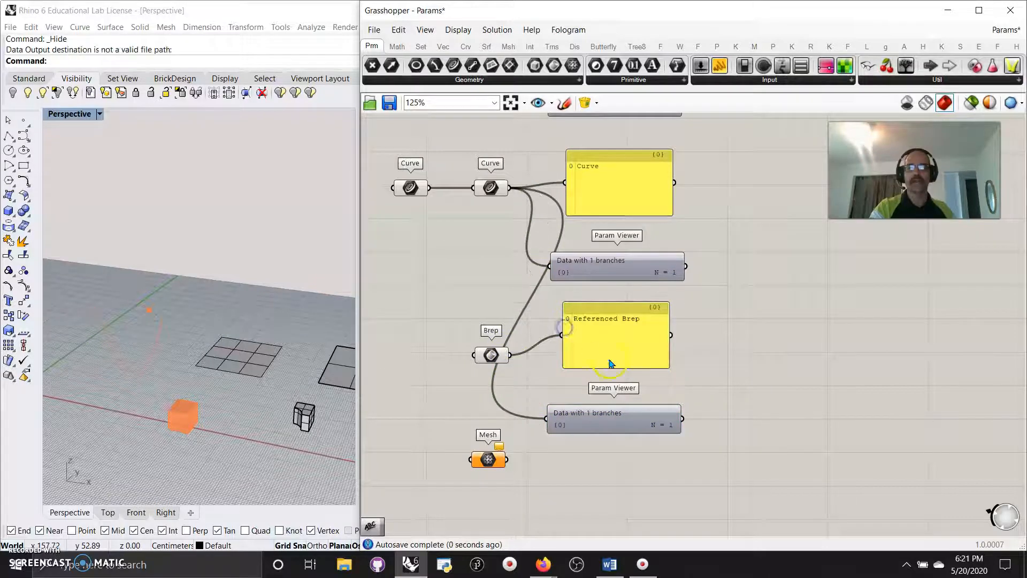
drag(510, 355, 547, 418)
drag(624, 429, 622, 405)
- Reference the flat 3 × 3 Rhino mesh in the Mesh component with Set one Mesh
right_drag(606, 477, 675, 297)
right_drag(321, 387, 222, 389)
click(219, 382)
right_click(556, 279)
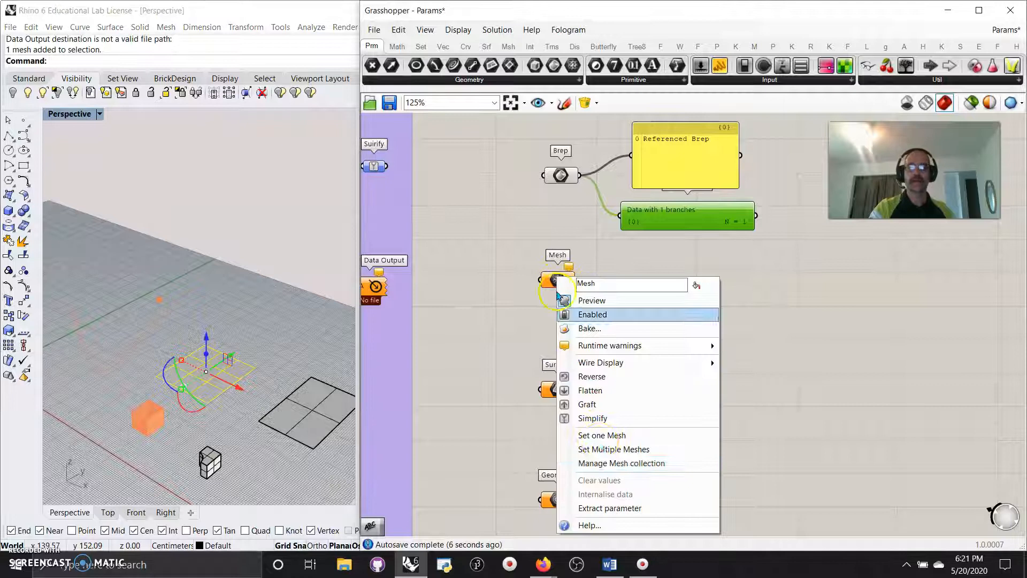
click(596, 439)
click(238, 436)
click(212, 372)
- Deform the referenced mesh by sub-selecting interior edges and raising them above the plane
mouse_move(214, 370)
mouse_down()
mouse_move(199, 336)
mouse_move(215, 351)
mouse_up()
scroll(196, 392, up, 6)
scroll(196, 393, up, 2)
click(266, 419)
ctrl+shift+click(224, 301)
ctrl+shift+click(208, 284)
drag(195, 250, 196, 219)
right_drag(286, 392, 291, 417)
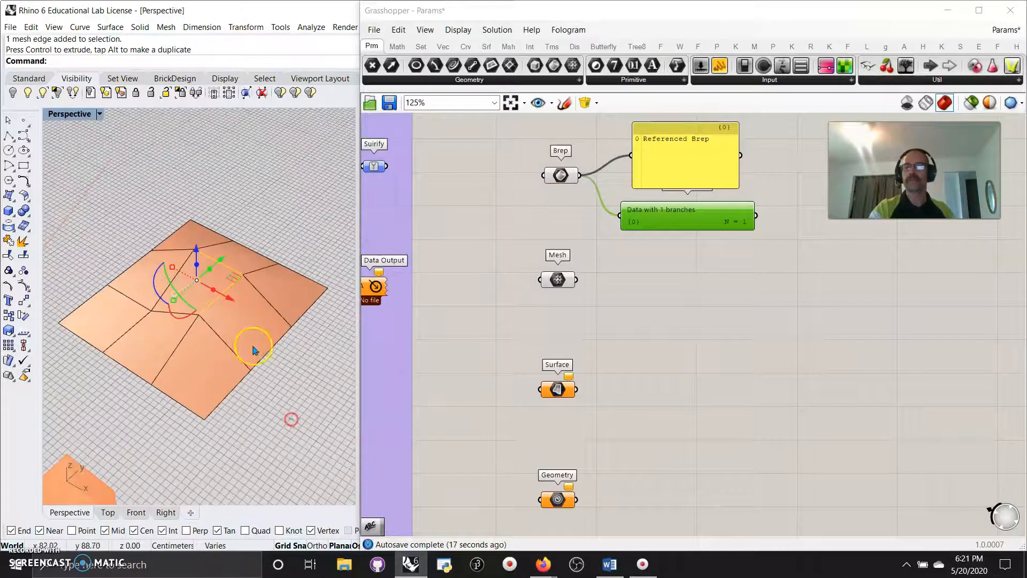
- Hide the original mesh in Rhino and select the Mesh component to highlight its preview
click(13, 94)
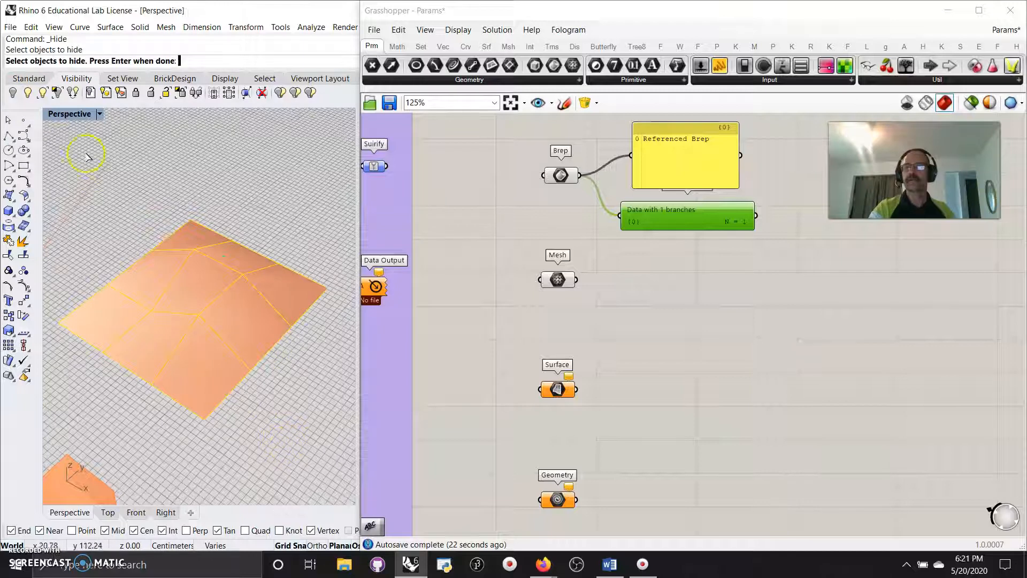
click(252, 321)
key(Return)
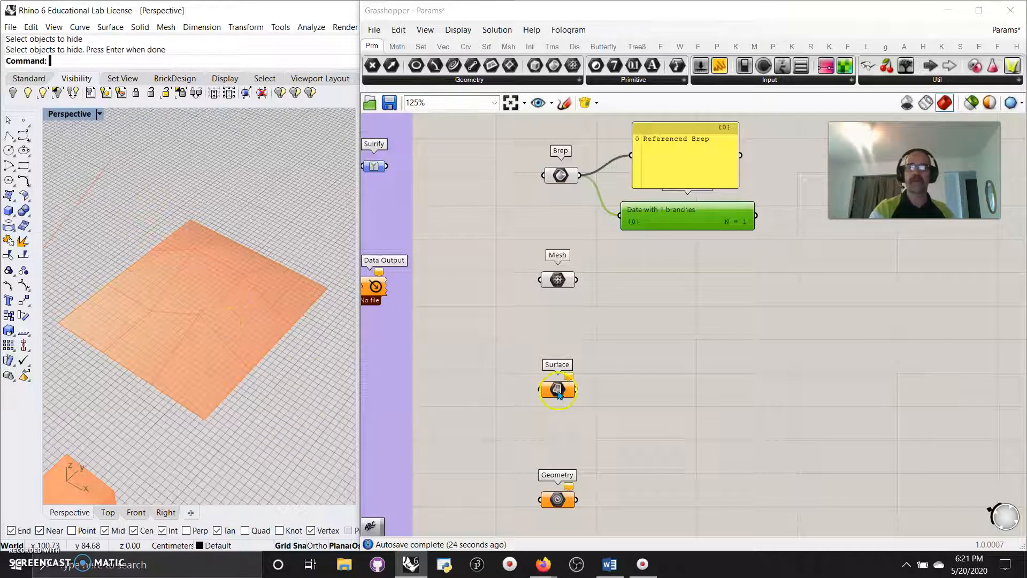
click(556, 276)
mouse_move(251, 377)
right_down()
mouse_move(225, 390)
mouse_move(265, 397)
mouse_move(270, 346)
mouse_move(252, 365)
right_up()
scroll(265, 330, down, 5)
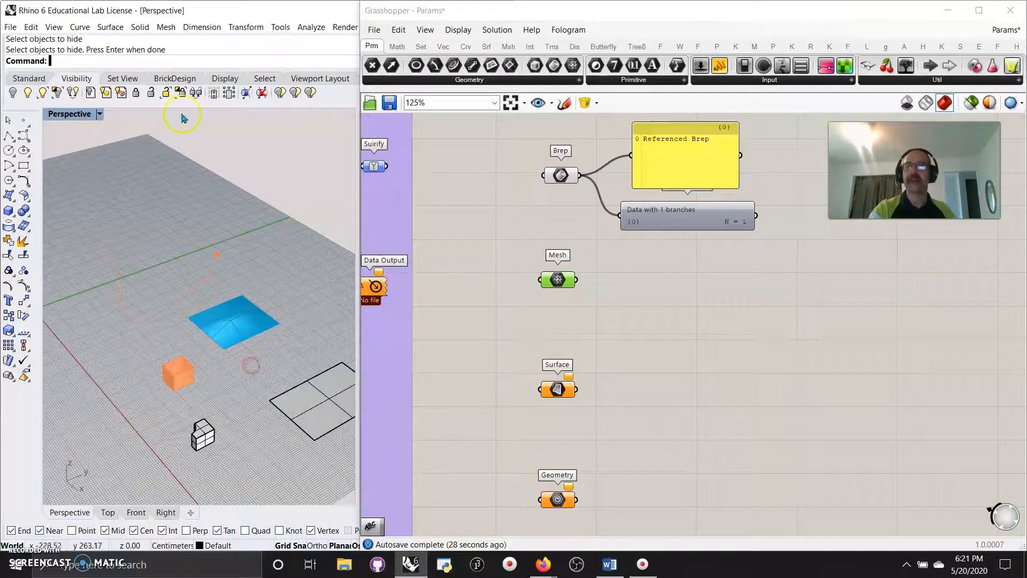
- Examine the normal and selected preview material colours in Grasshopper's viewport preferences
click(373, 30)
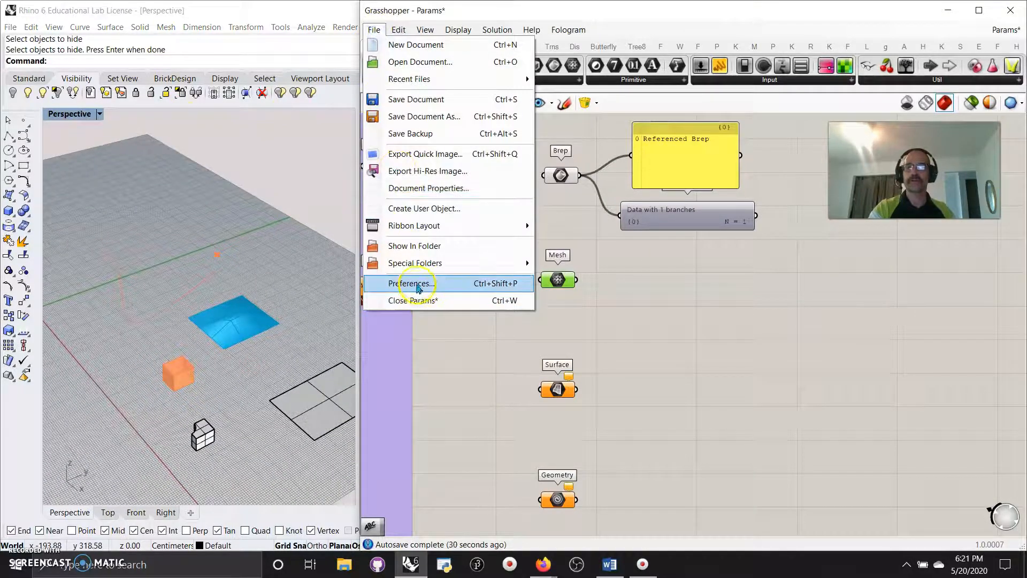
click(417, 284)
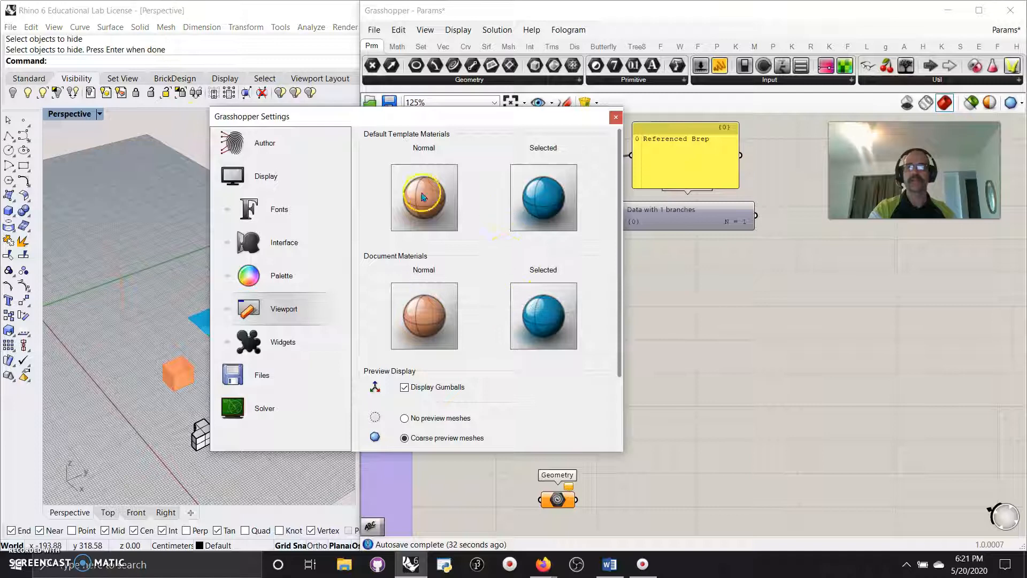
click(539, 200)
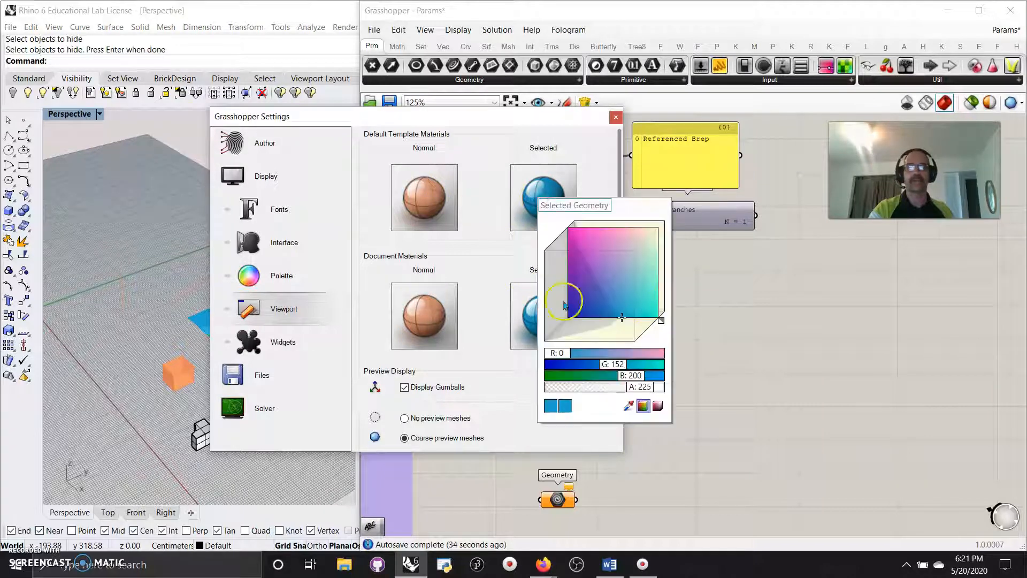
click(766, 344)
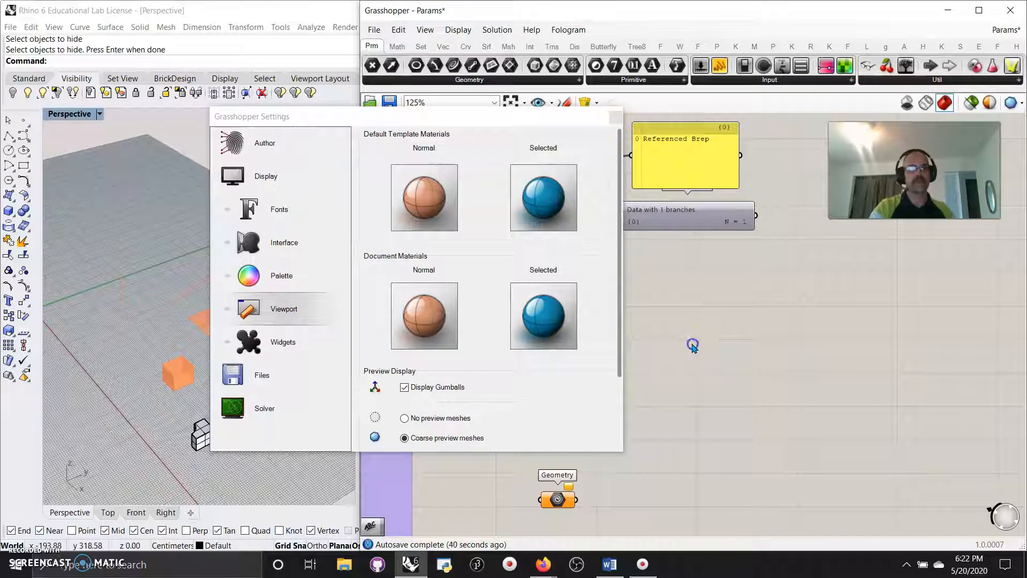
click(614, 117)
- Reference the flat Rhino surface in the Surface component with Set one Surface and hide the original in Rhino
right_drag(617, 443, 626, 391)
scroll(252, 414, down, 4)
right_drag(325, 482, 297, 442)
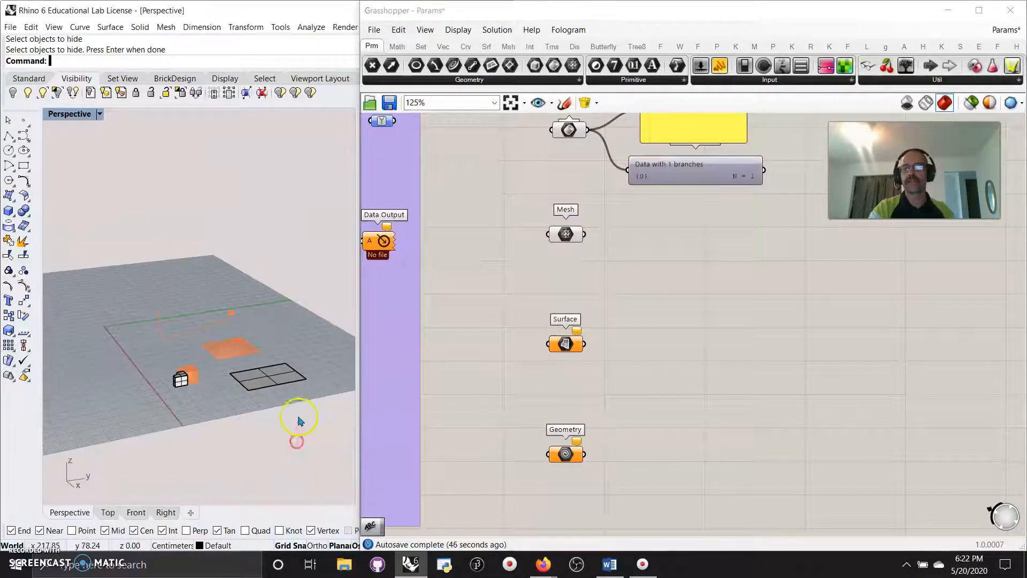
click(267, 380)
click(560, 371)
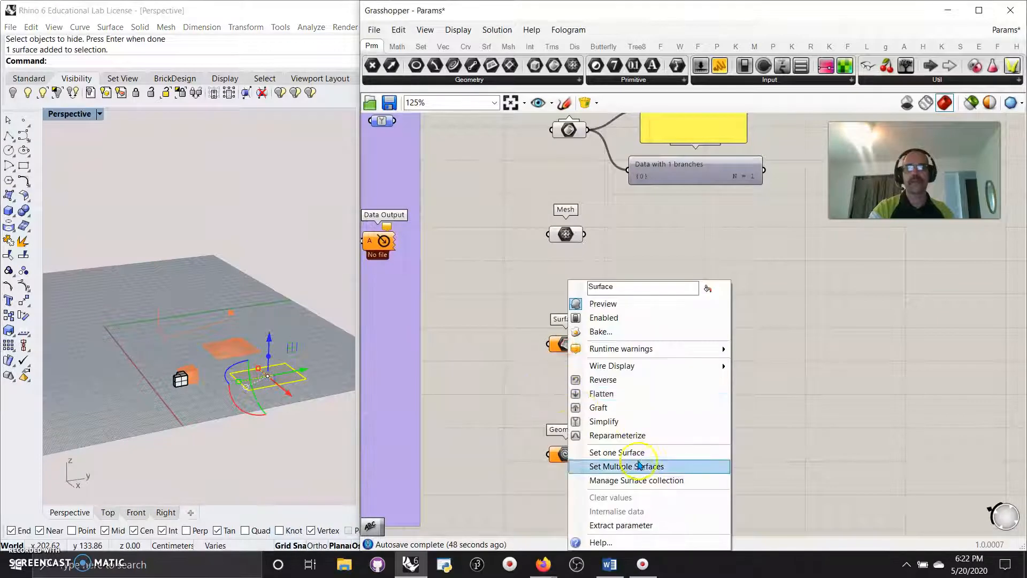
click(615, 454)
click(299, 434)
click(13, 94)
right_drag(207, 394, 300, 412)
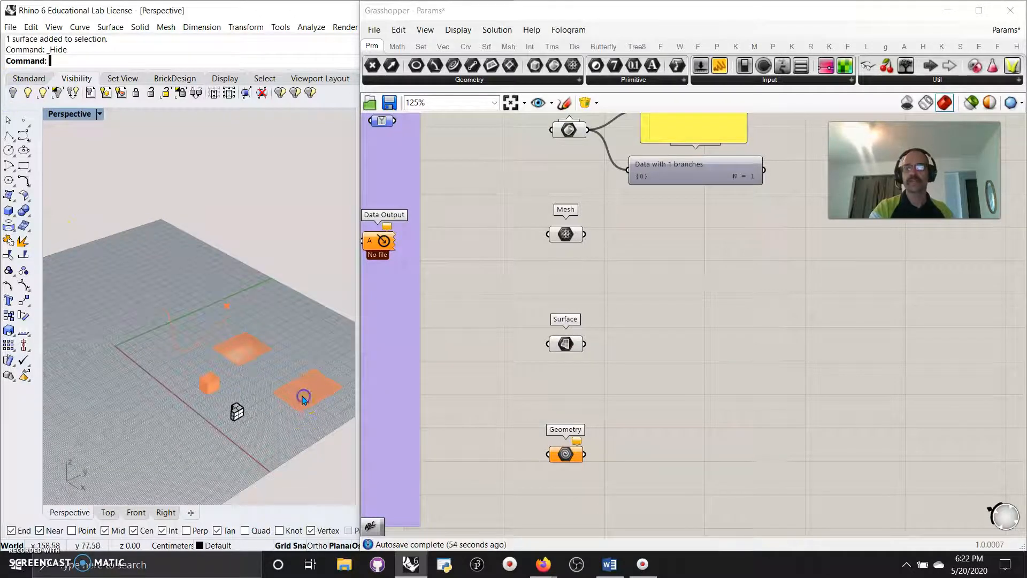
- Select the notched box in Rhino to check its object type and review the Geometry component's description
scroll(310, 400, up, 8)
scroll(312, 400, down, 4)
right_drag(539, 399, 513, 316)
right_drag(224, 462, 292, 385)
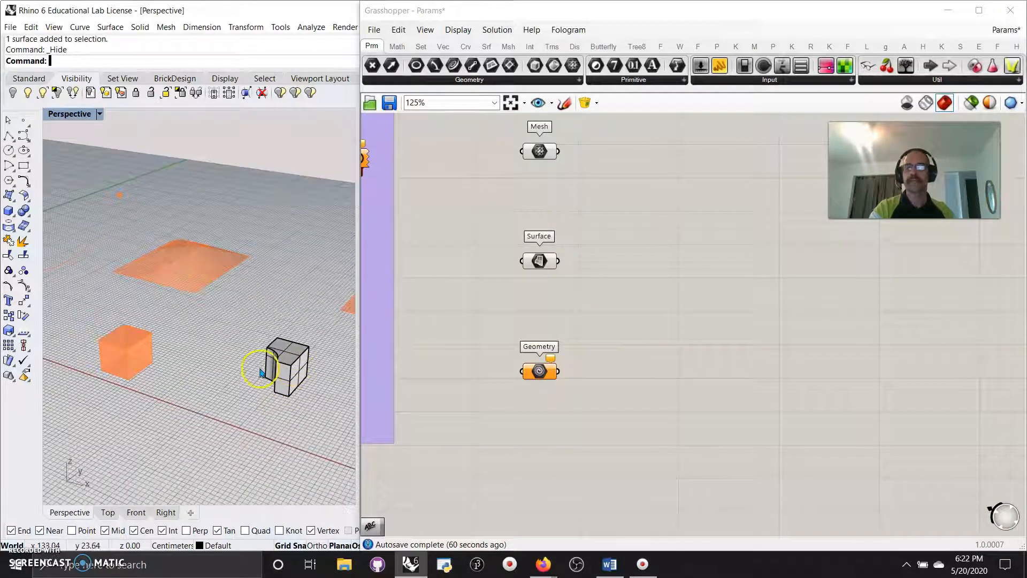
click(280, 364)
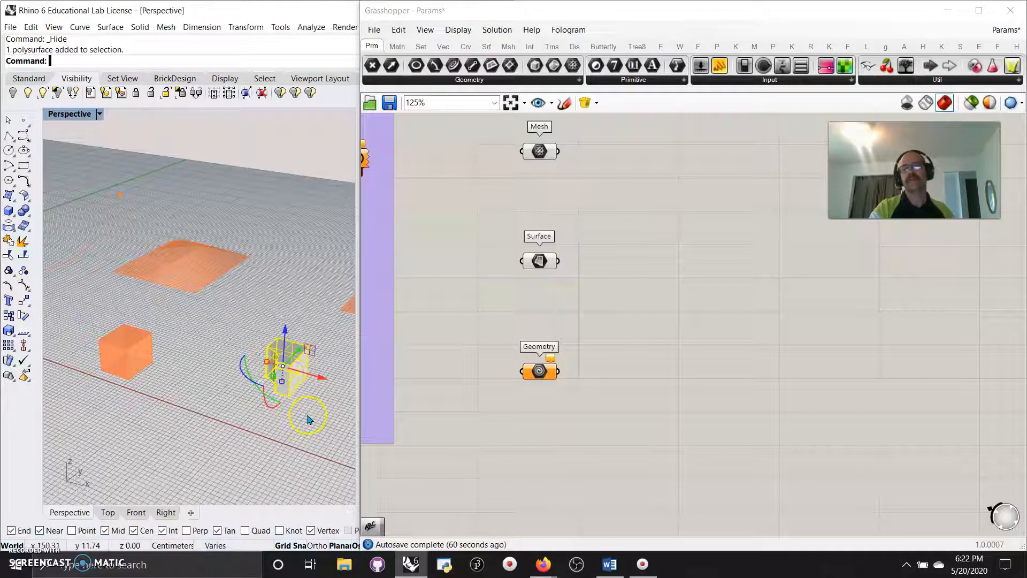
click(292, 420)
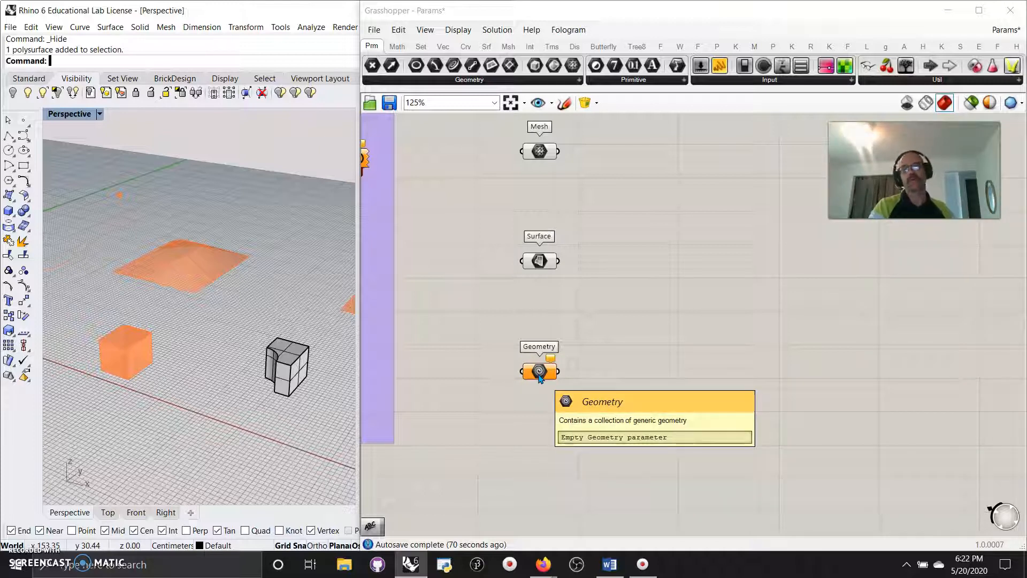
click(540, 383)
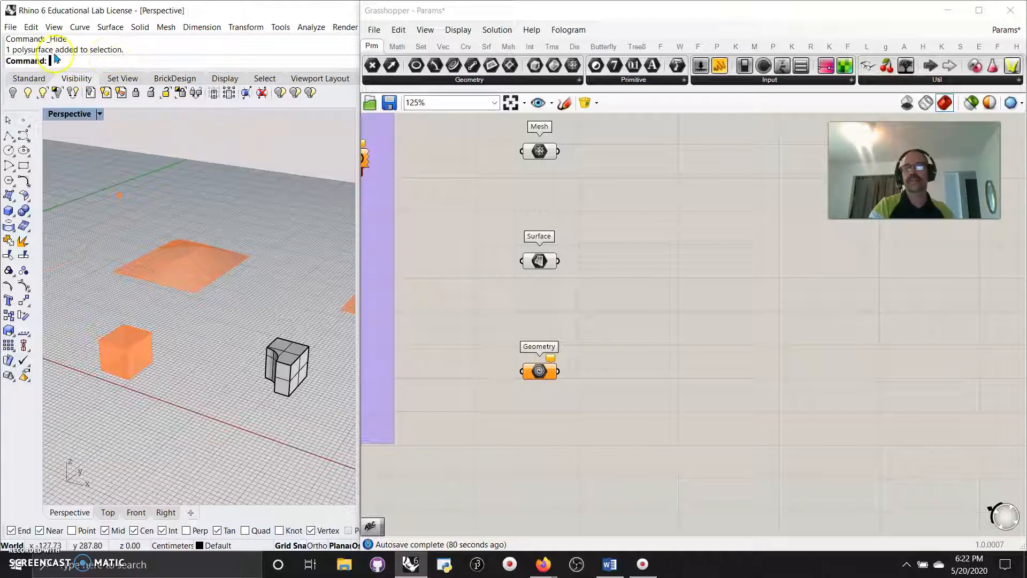
- Enlarge Rhino's command history area and review the recent selection messages
drag(86, 66, 94, 146)
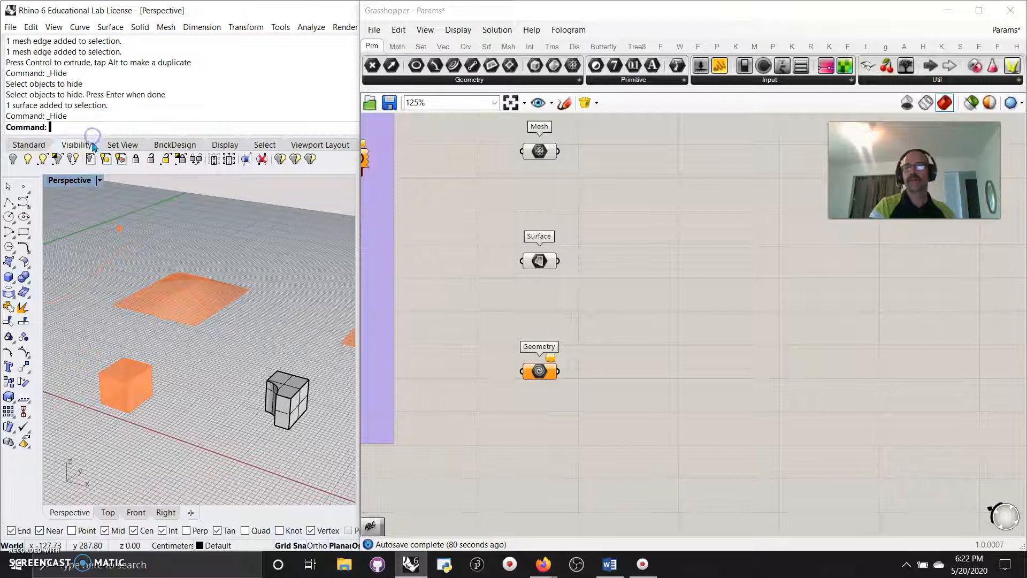
scroll(64, 96, up, 3)
scroll(63, 96, down, 3)
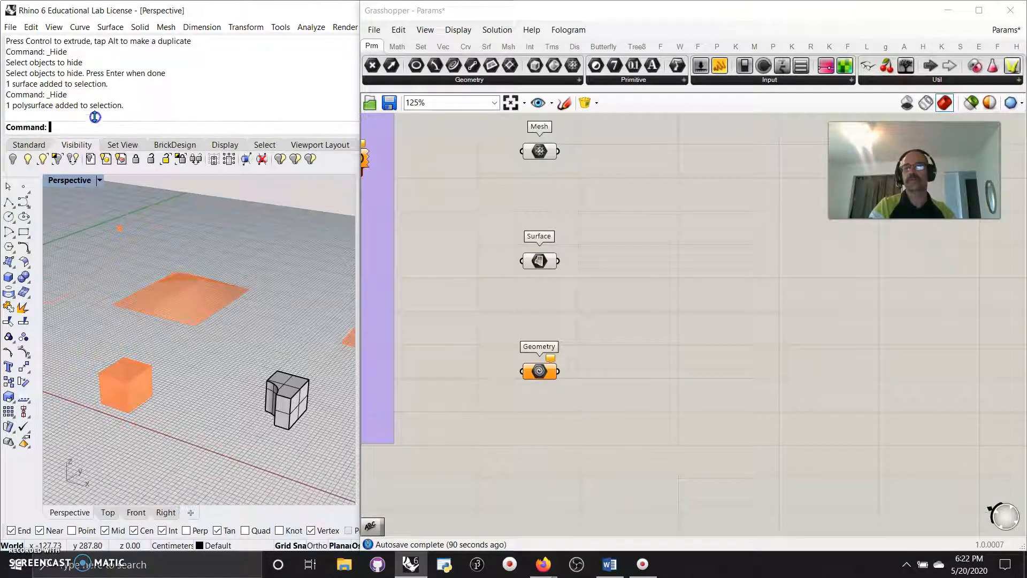
drag(95, 117, 95, 89)
click(521, 351)
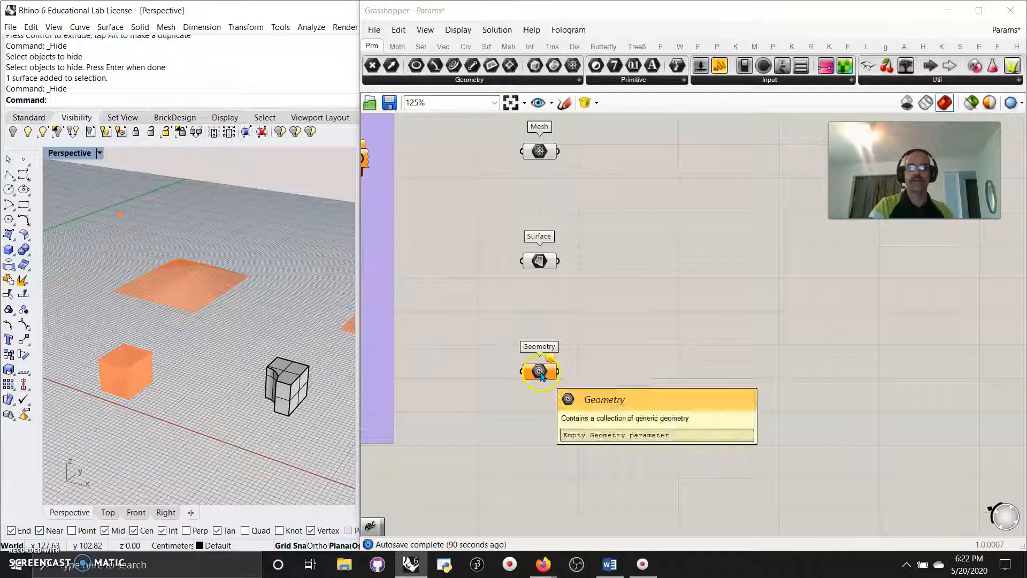
- Reference the notched polysurface in the Geometry component with Set one Geometry and hide the original in Rhino
click(283, 388)
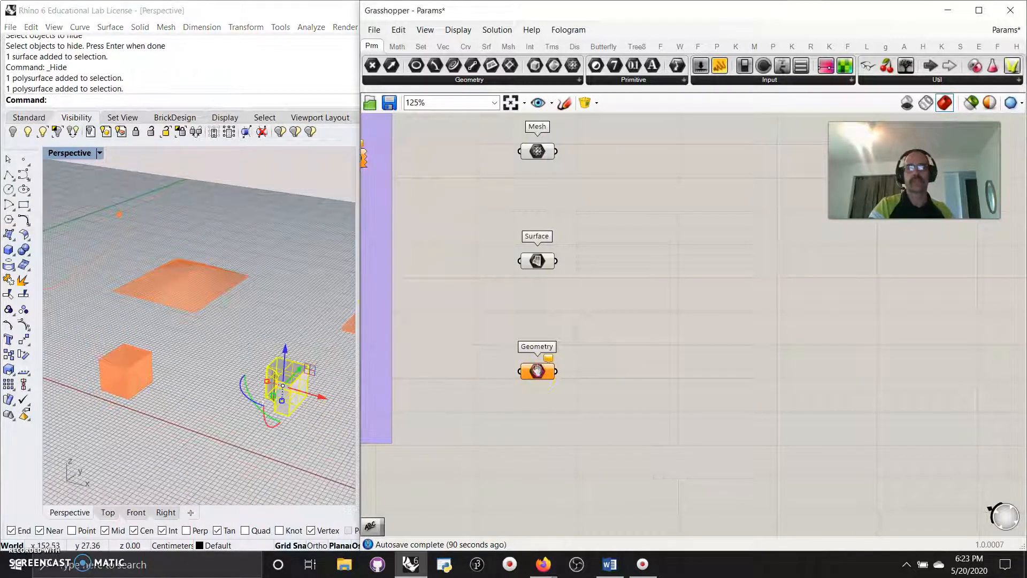
right_click(536, 371)
click(588, 455)
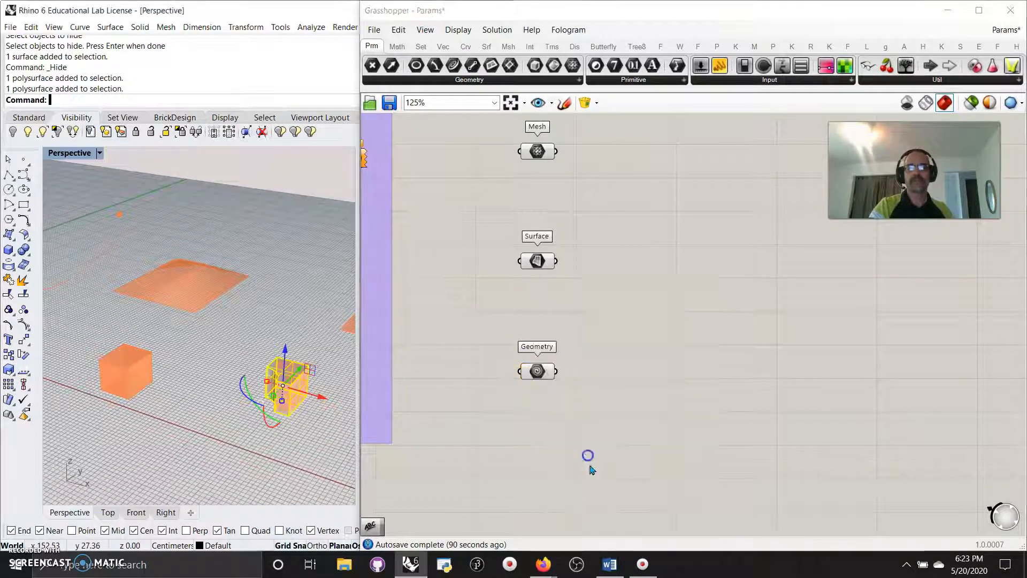
click(13, 133)
right_drag(231, 369, 207, 436)
scroll(207, 384, down, 10)
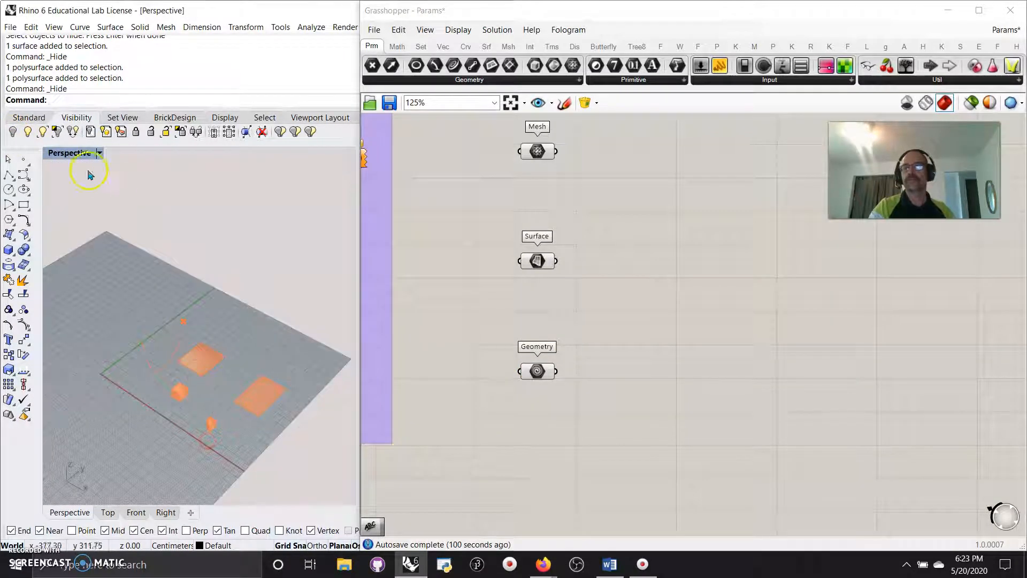
- Show all hidden Rhino objects to compare them with their previews, and hide the whole set again
click(28, 131)
click(293, 455)
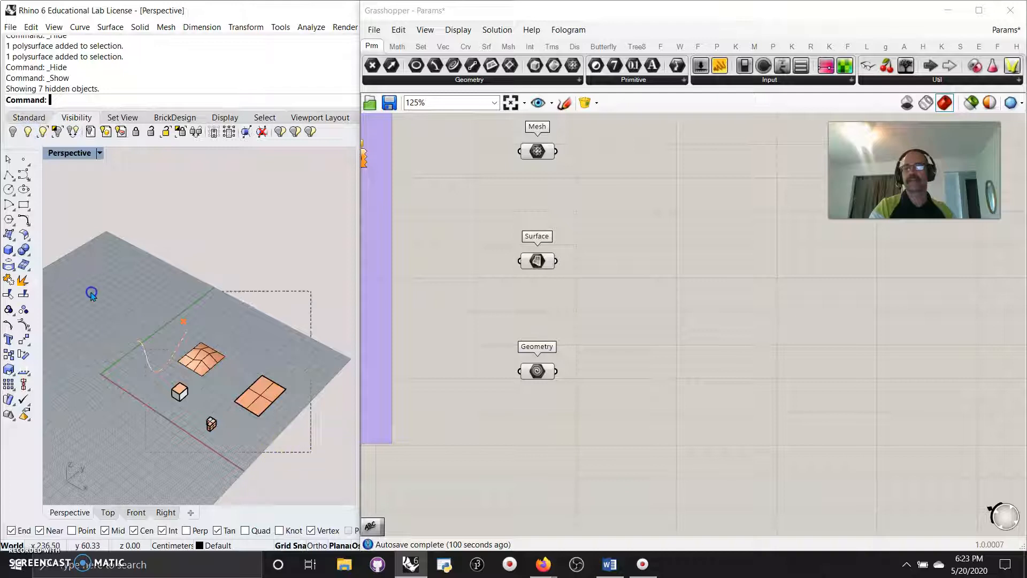
drag(92, 294, 104, 291)
click(12, 133)
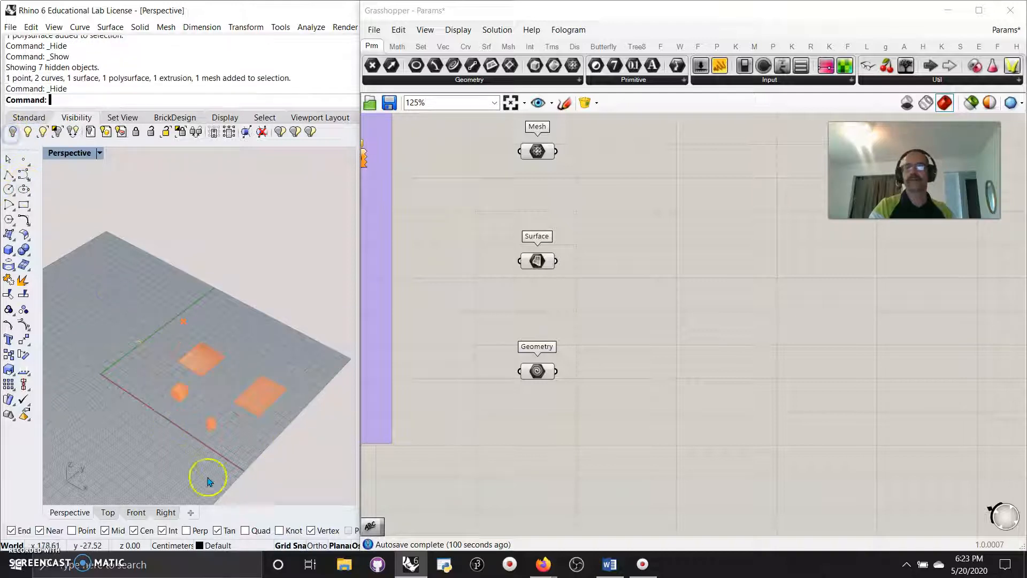
- Duplicate the Brep's Panel and Param Viewer directly below the originals
click(481, 457)
scroll(489, 447, down, 4)
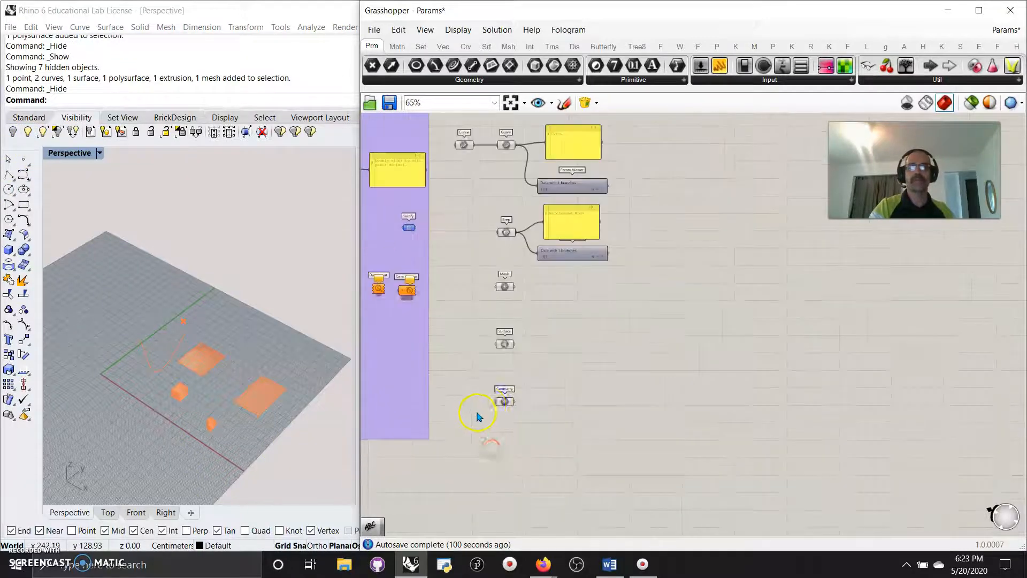
click(577, 242)
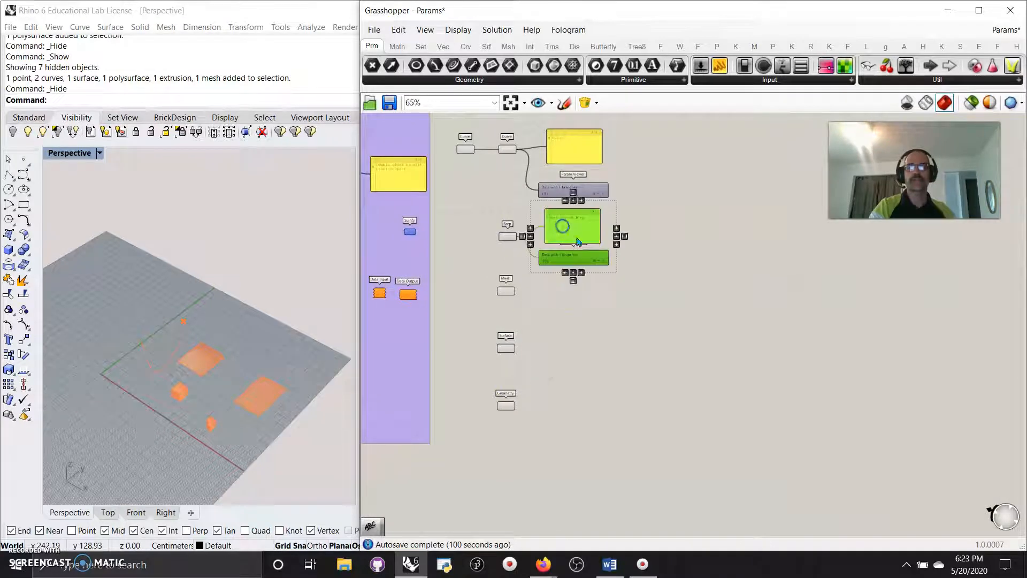
drag(582, 231, 586, 309)
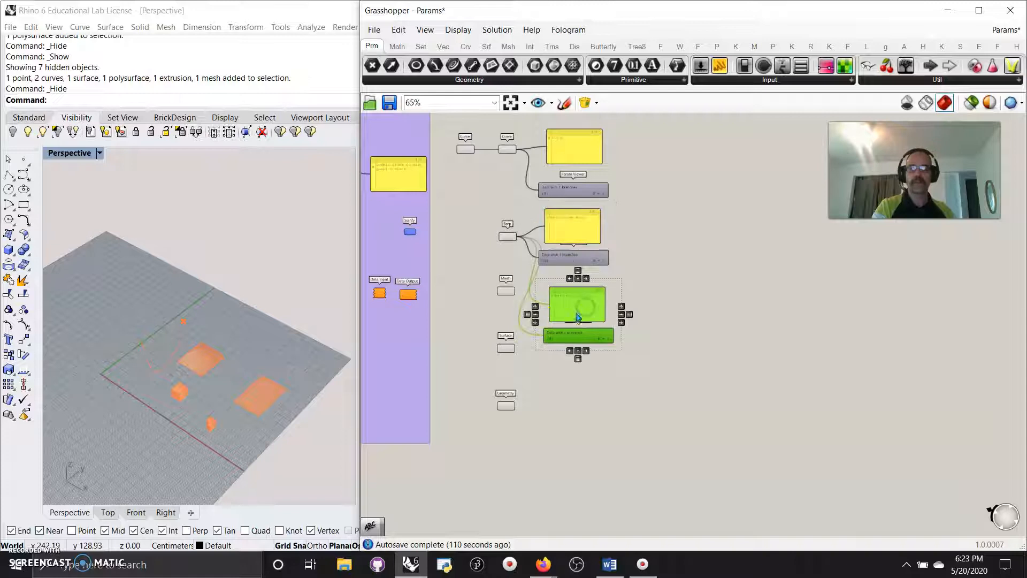
- Wire the copied Panel in turn to the Geometry, Surface and Mesh outputs to inspect each one's data
scroll(530, 406, up, 4)
drag(497, 410, 645, 424)
click(658, 435)
drag(497, 288, 599, 408)
drag(501, 167, 603, 404)
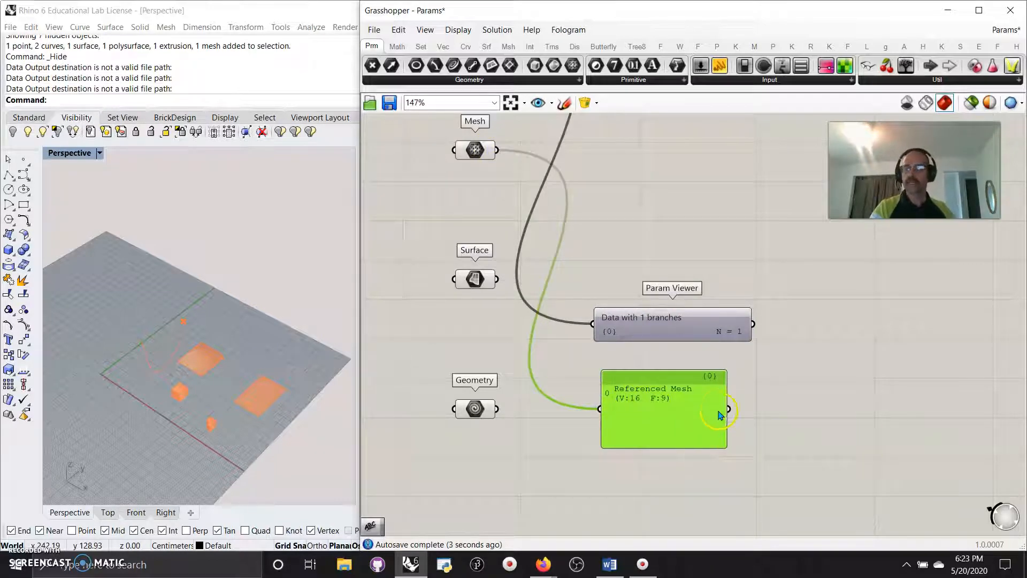
- Review the list of available Geometry parameter types in the Params category
right_drag(855, 337, 818, 367)
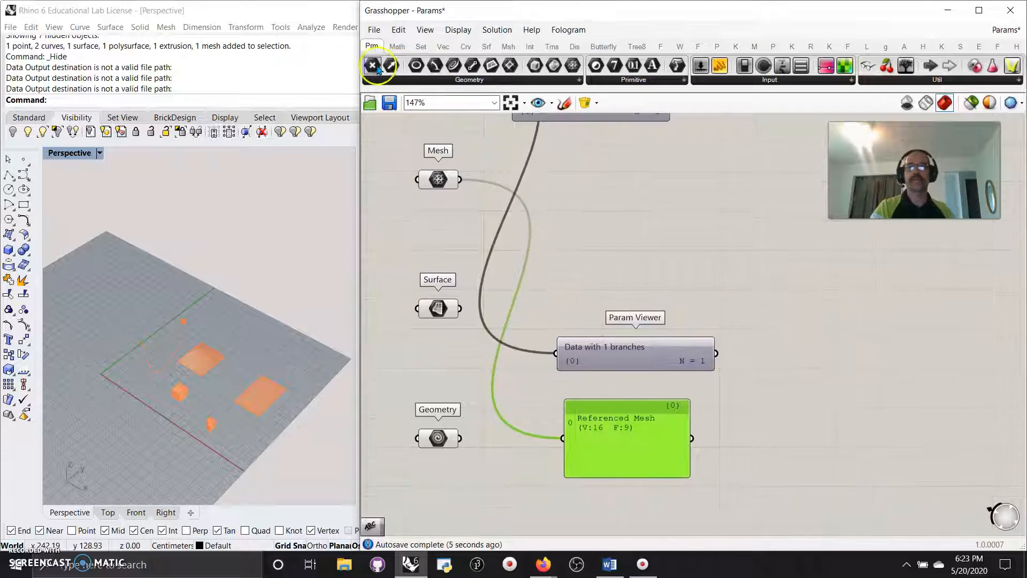
click(439, 80)
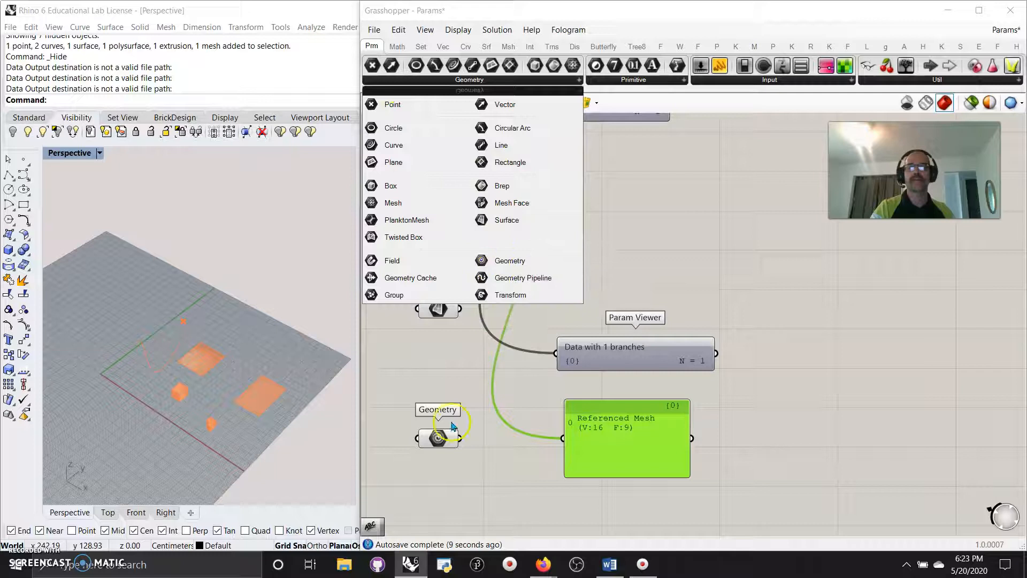
scroll(436, 346, down, 3)
right_click(393, 343)
- Align all Panels and Param Viewers along their right edges and distribute them evenly in the vertical direction
right_drag(397, 356, 553, 379)
scroll(562, 379, down, 4)
drag(623, 437, 538, 196)
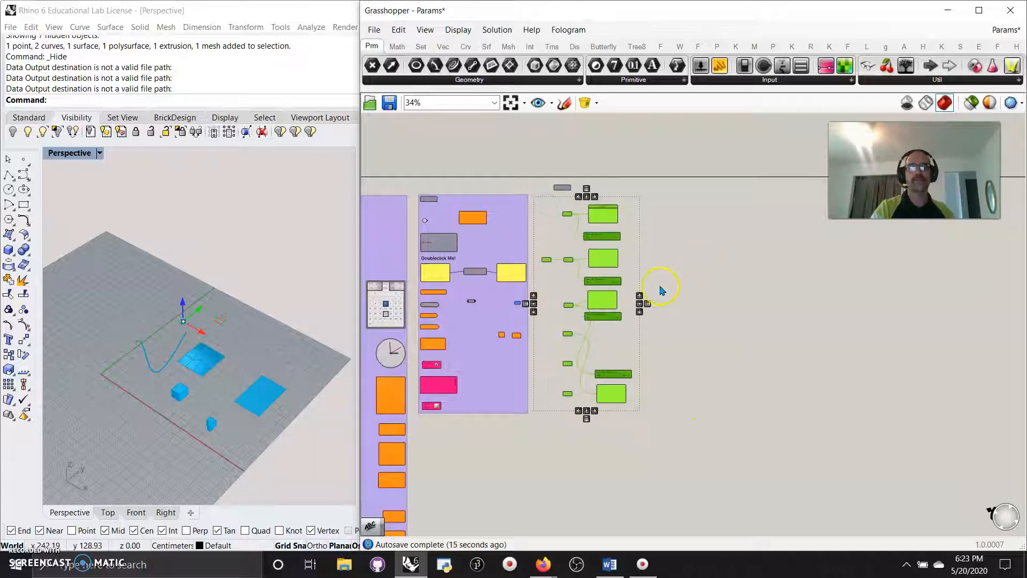
click(634, 461)
drag(644, 443, 607, 193)
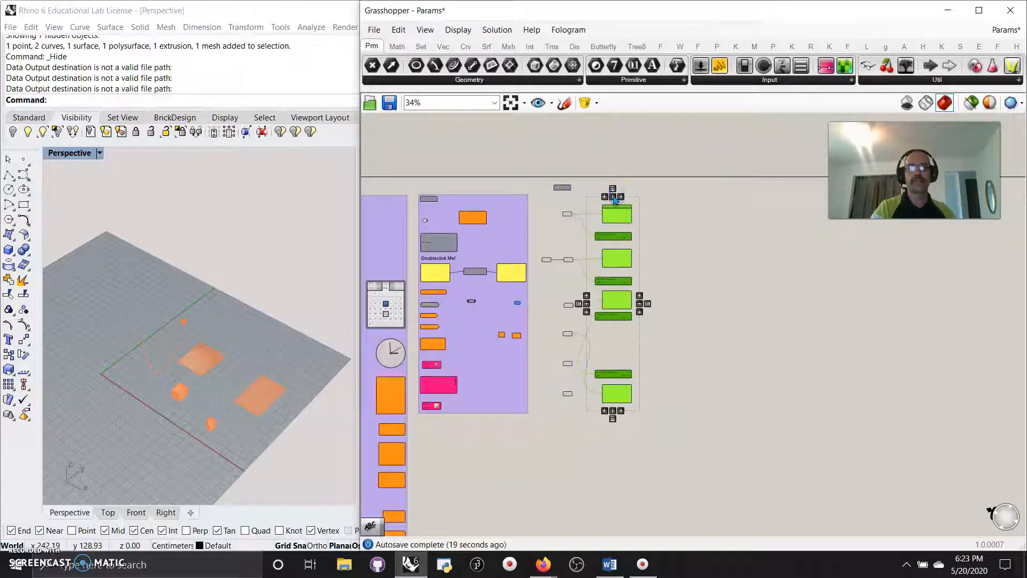
click(612, 190)
click(569, 434)
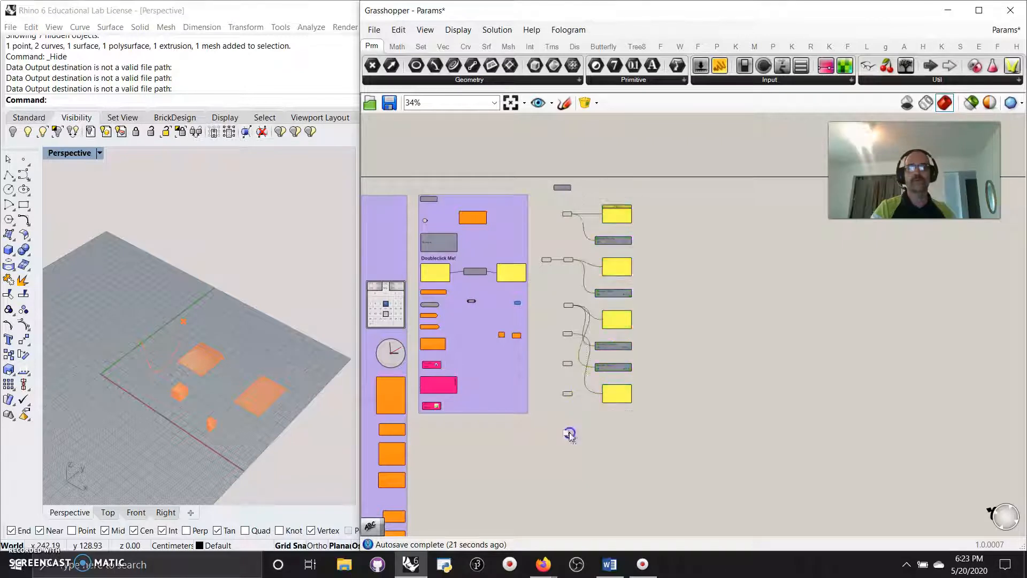
- Distribute the column of six geometry components evenly in the vertical direction and delete the extra Curve component feeding the main Curve
drag(571, 396, 560, 214)
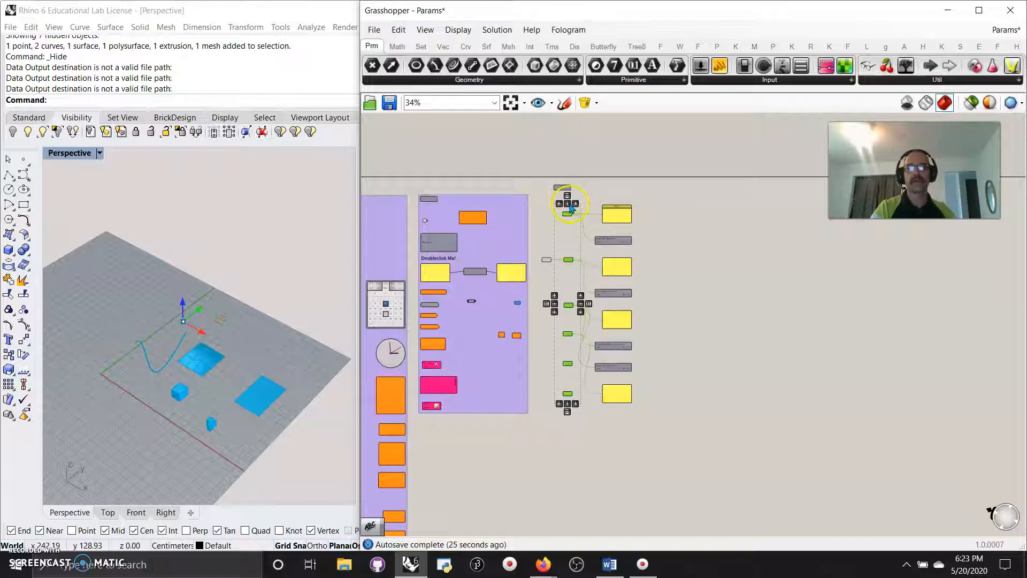
click(566, 202)
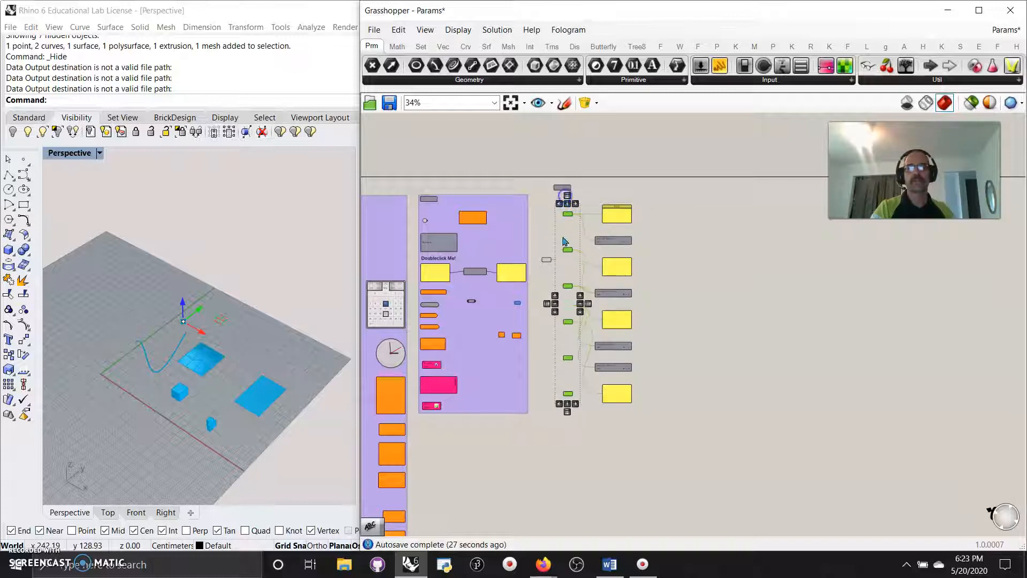
click(545, 378)
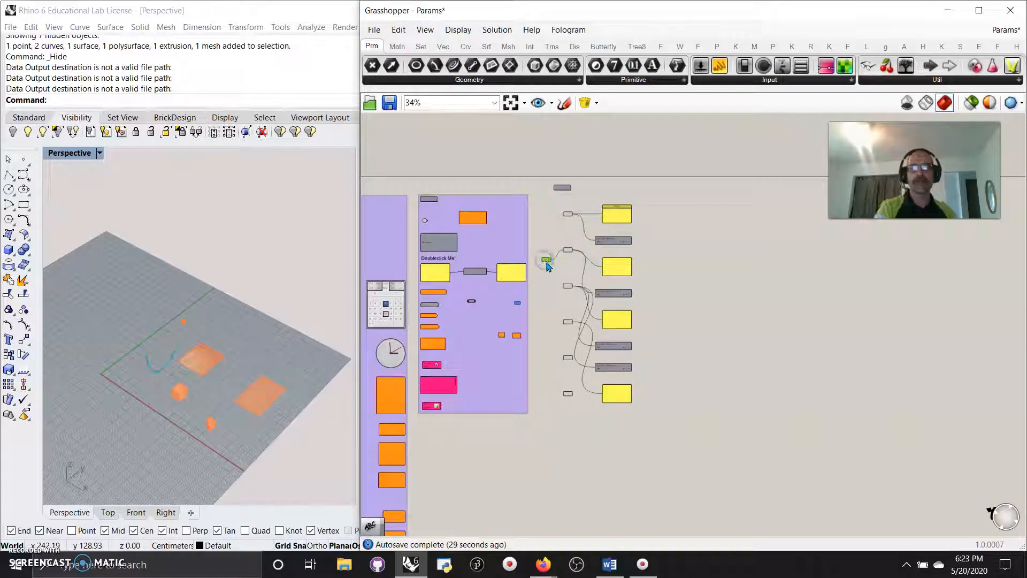
scroll(545, 262, up, 5)
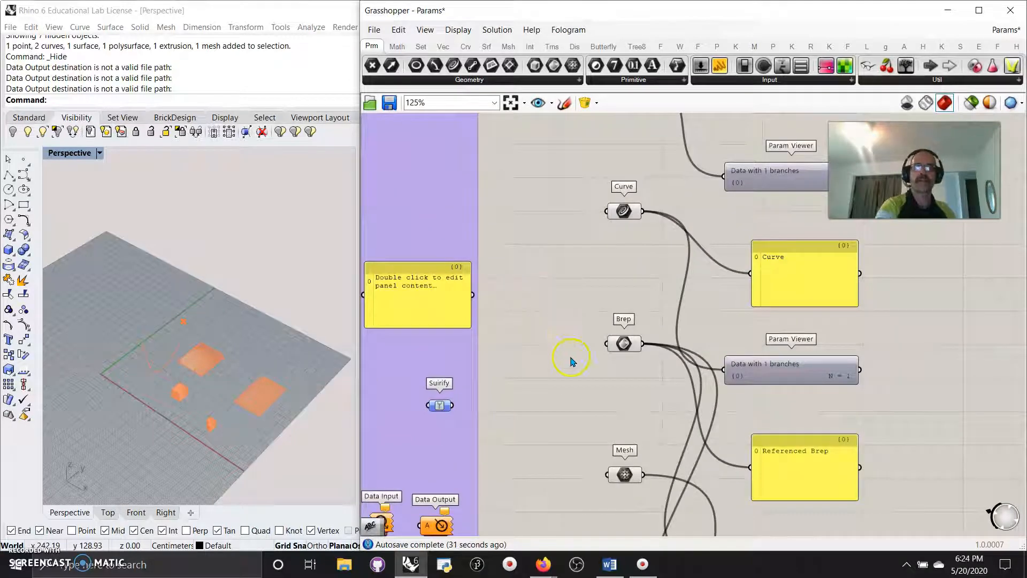
scroll(548, 383, down, 5)
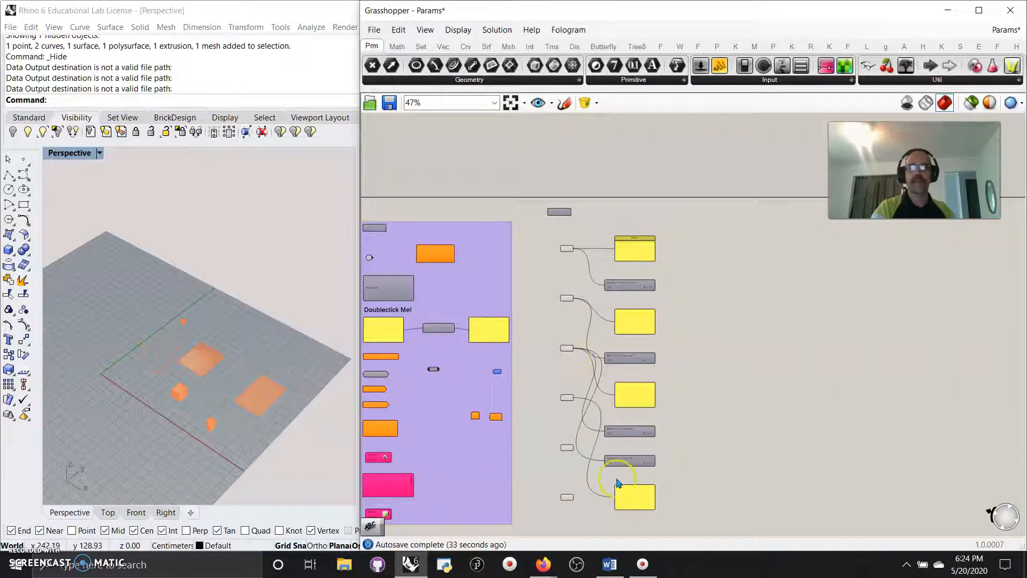
- Internalise the data of the Geometry, Surface, Mesh and Brep parameter components
scroll(559, 494, up, 2)
right_click(572, 496)
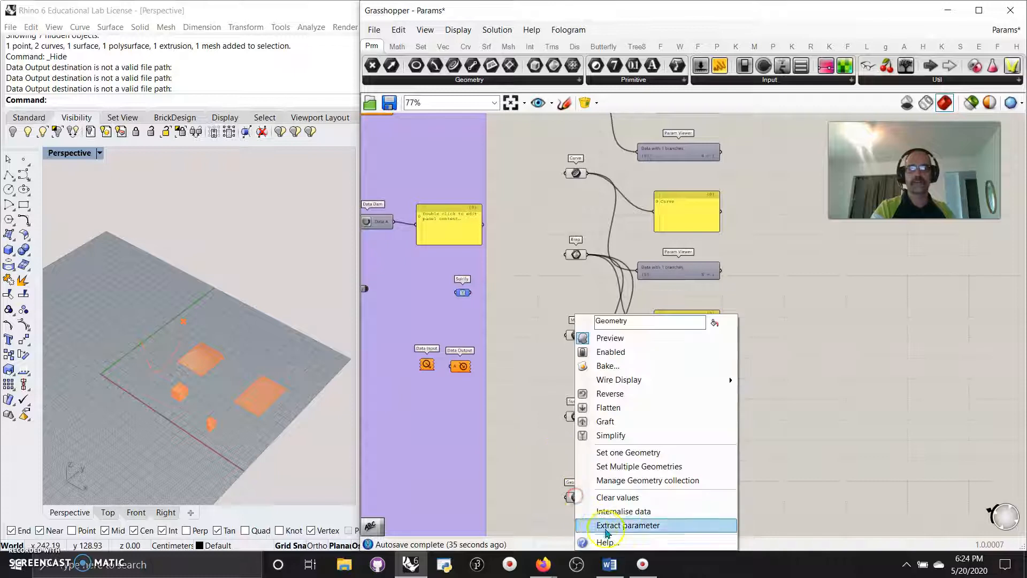
click(622, 512)
right_click(576, 417)
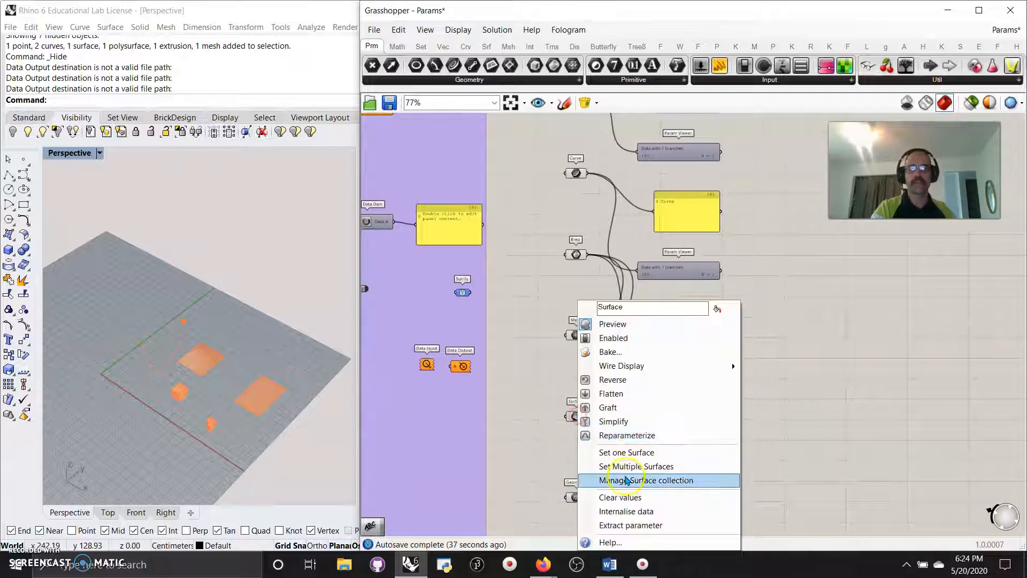
click(631, 508)
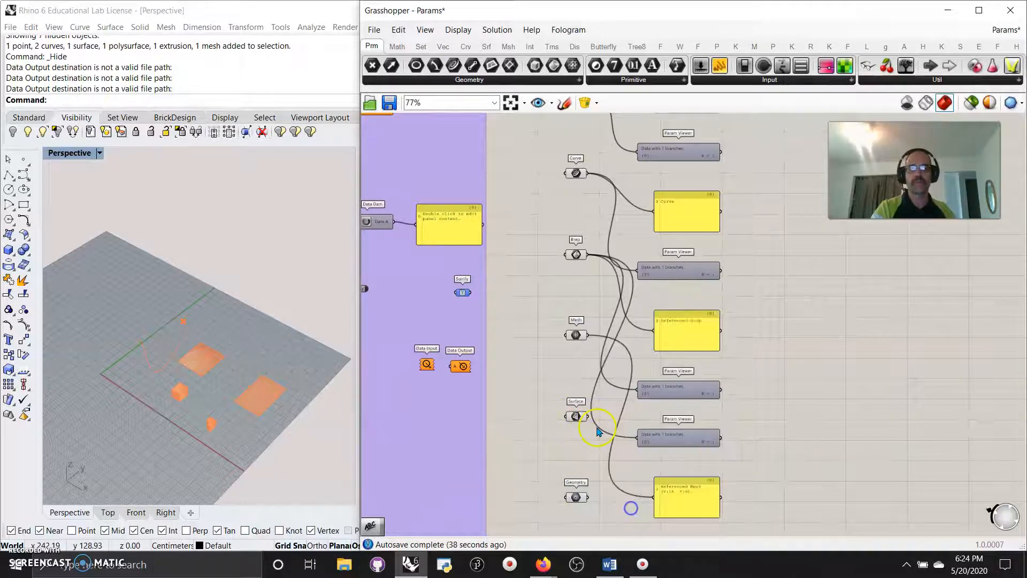
right_click(576, 334)
click(625, 512)
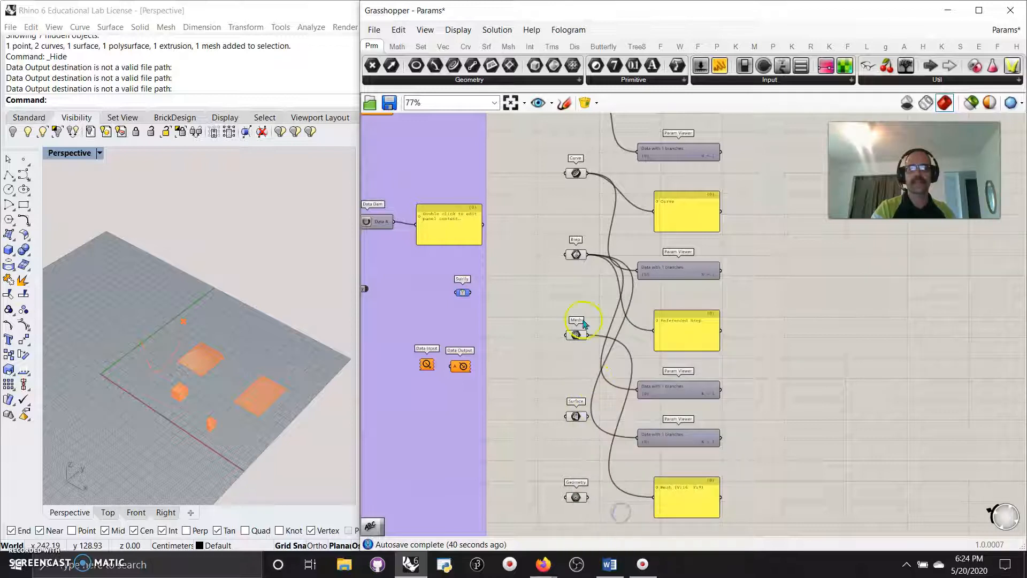
right_click(576, 255)
click(626, 468)
right_drag(527, 308, 506, 297)
click(618, 81)
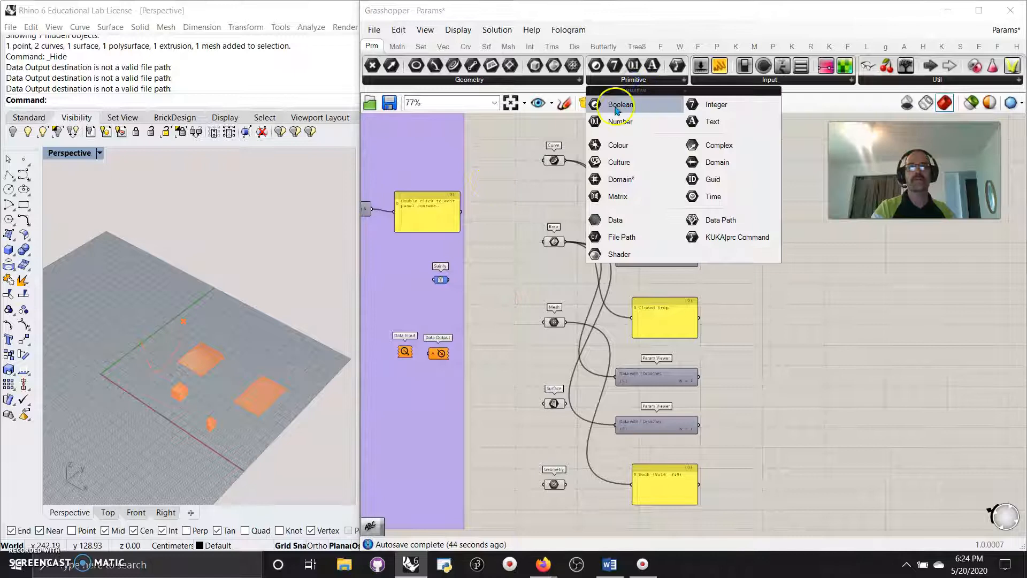
click(762, 345)
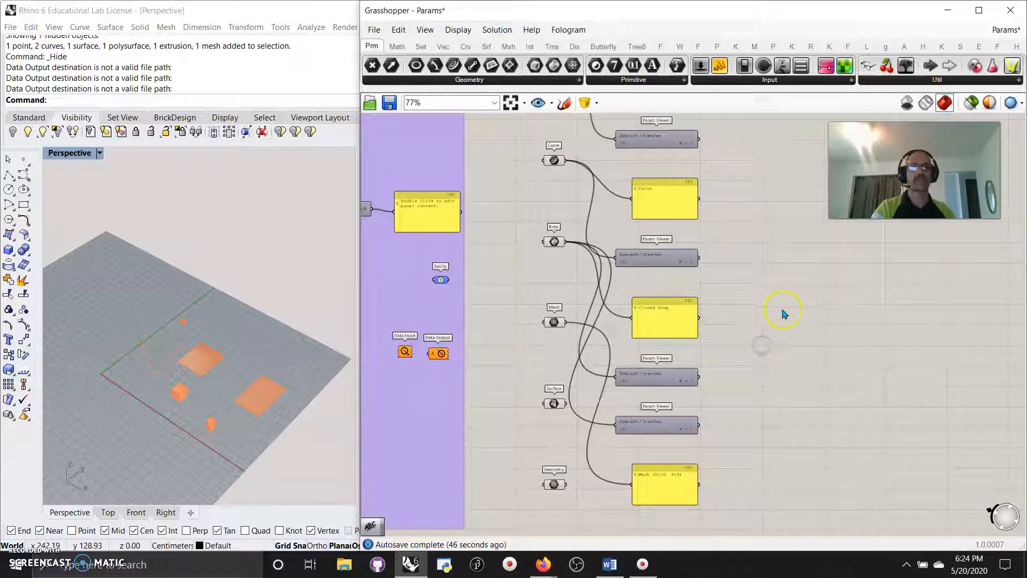
- Group the six geometry parameters with their Panels and Param Viewers, leaving the component above them out of the group
scroll(783, 313, down, 3)
right_drag(873, 333, 831, 349)
drag(720, 499, 566, 142)
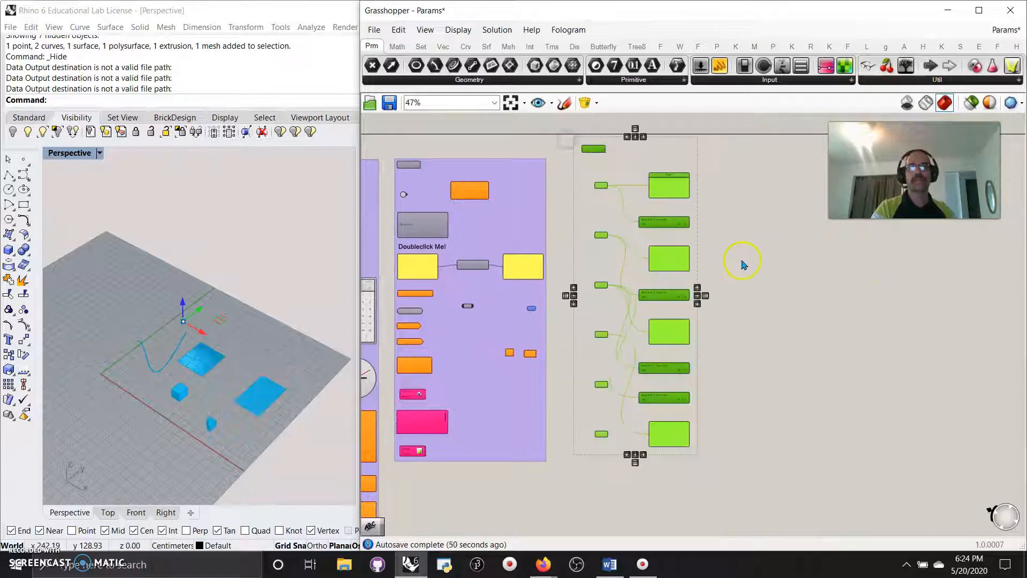
click(747, 349)
drag(706, 458, 588, 161)
right_click(739, 254)
click(759, 351)
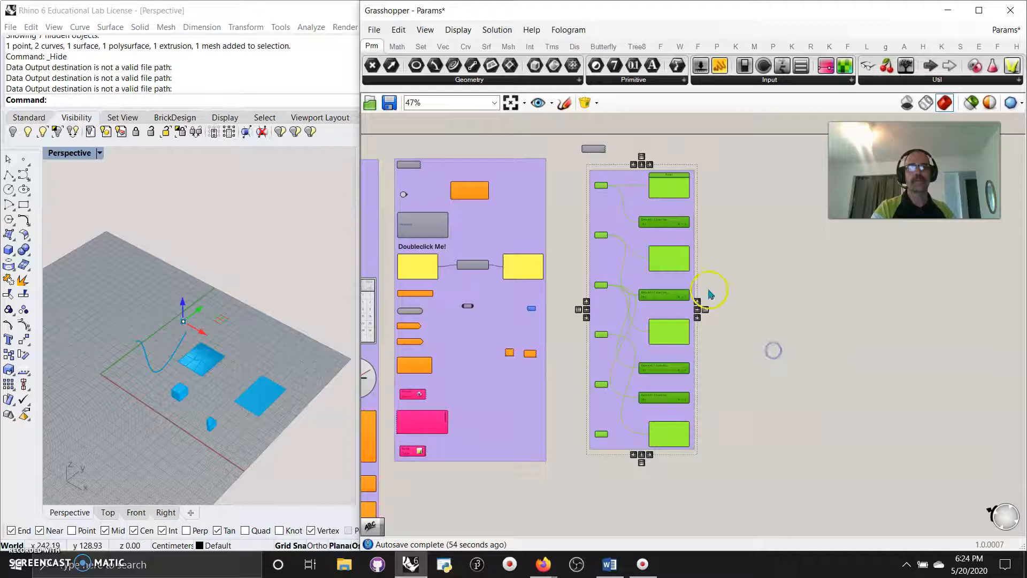
- Change the colour of the new geometry parameters group to blue
right_click(646, 276)
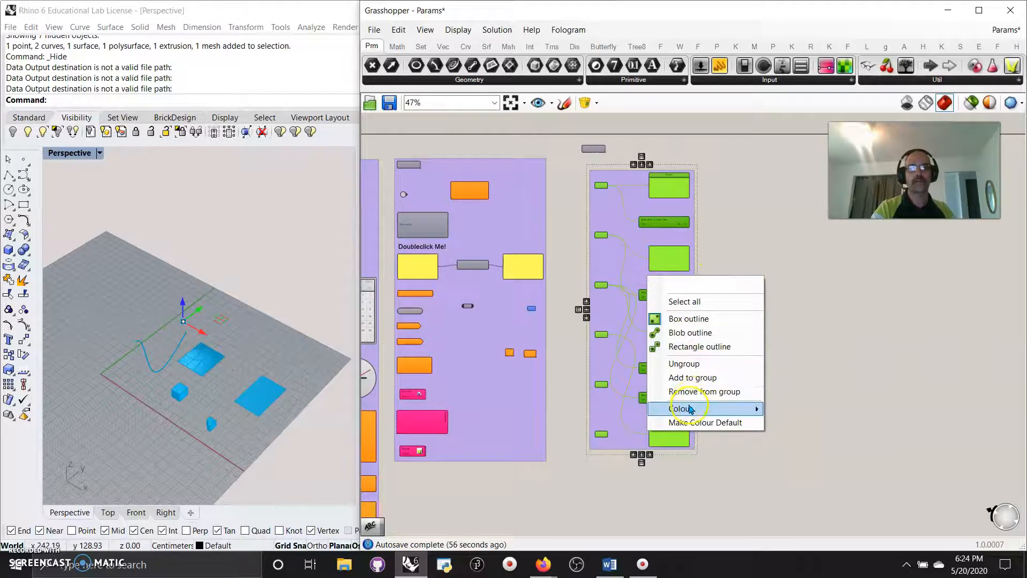
mouse_move(695, 408)
mouse_move(861, 396)
mouse_down()
mouse_move(901, 428)
mouse_move(888, 425)
mouse_up()
click(732, 505)
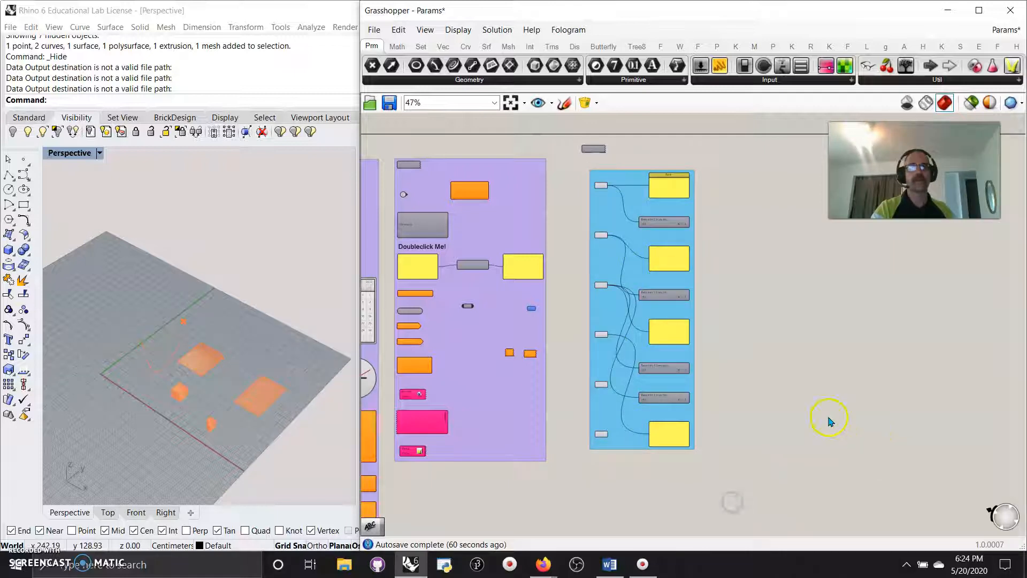
right_drag(829, 421, 791, 439)
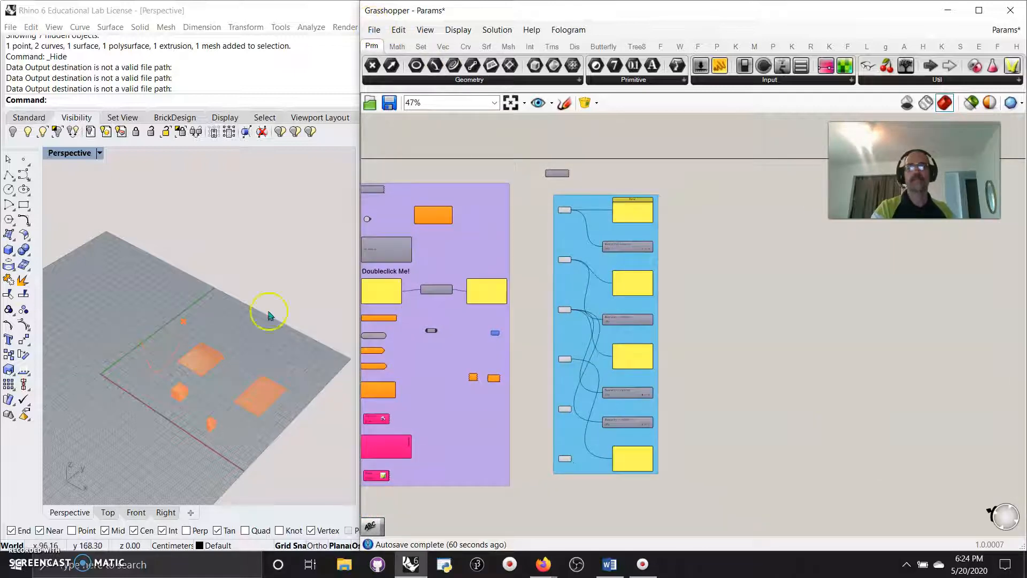